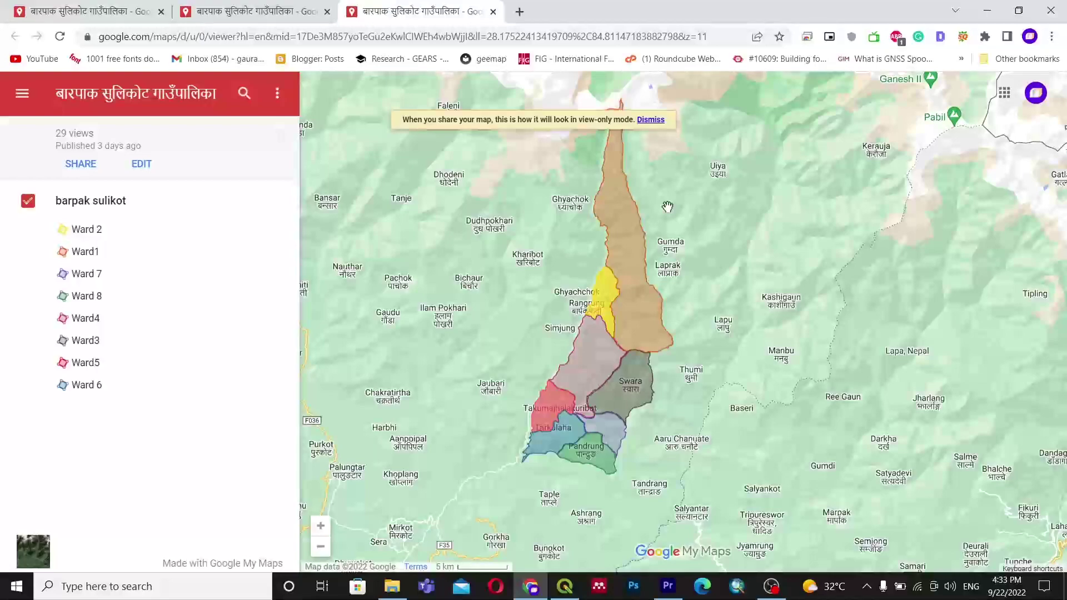
# Pan the map and open Ward1's attribute details, going back to the layer list once
pyautogui.moveTo(667, 211); pyautogui.dragTo(661, 227)
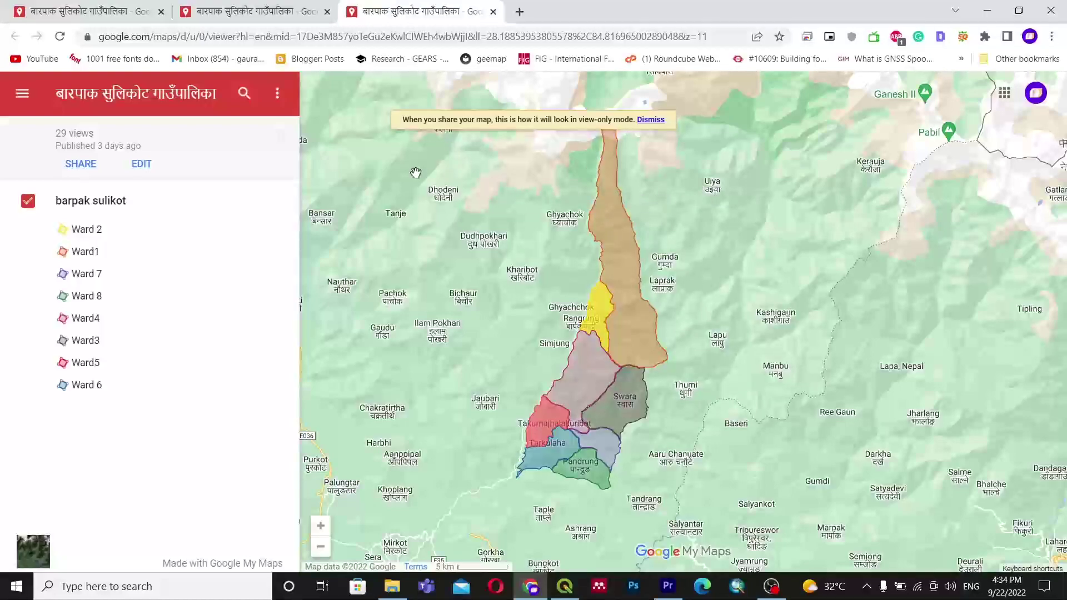
pyautogui.click(627, 239)
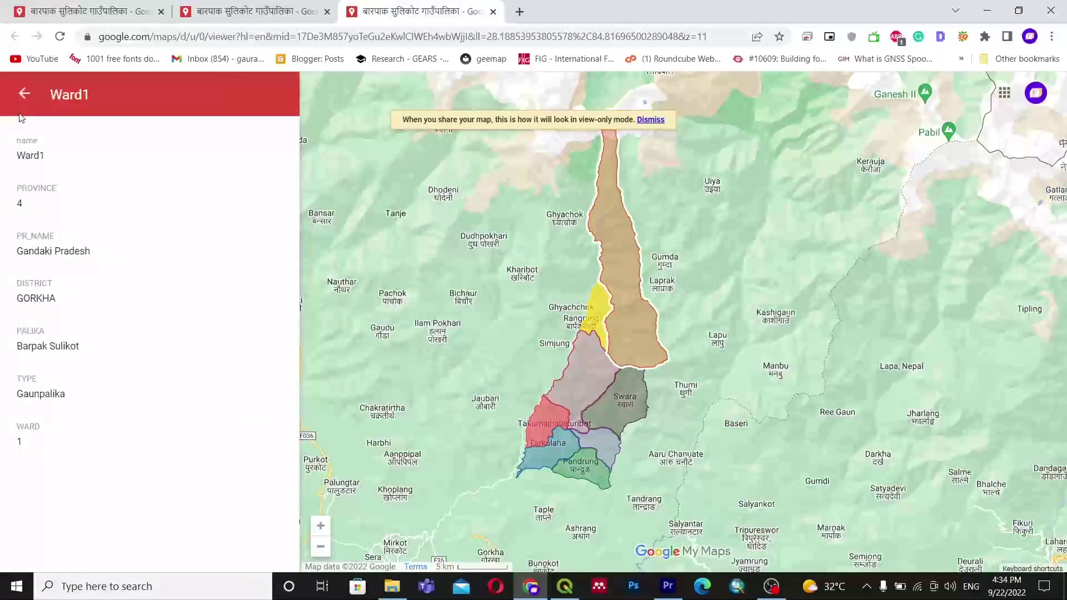
pyautogui.click(22, 95)
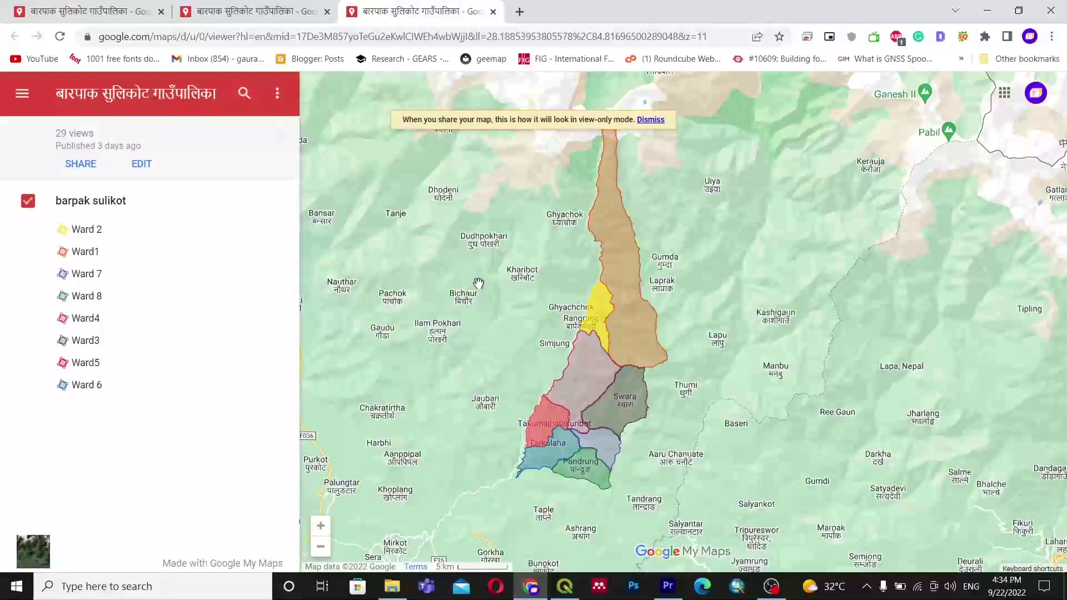
pyautogui.click(620, 224)
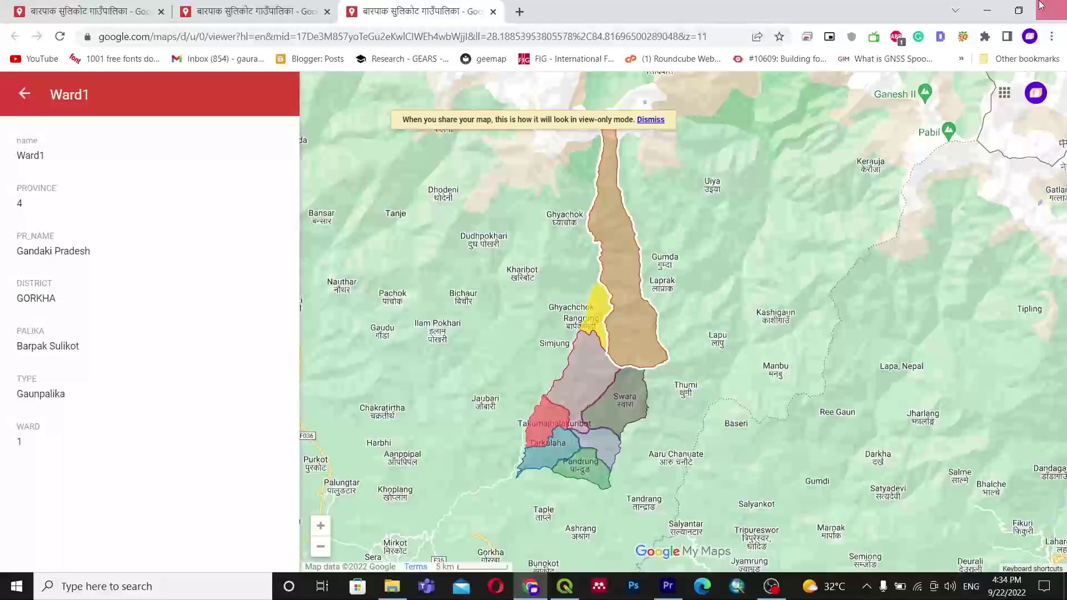
# View the attributes of Wards 2, 4, 3, 7, 5, 6 and 8 in turn
pyautogui.click(596, 310)
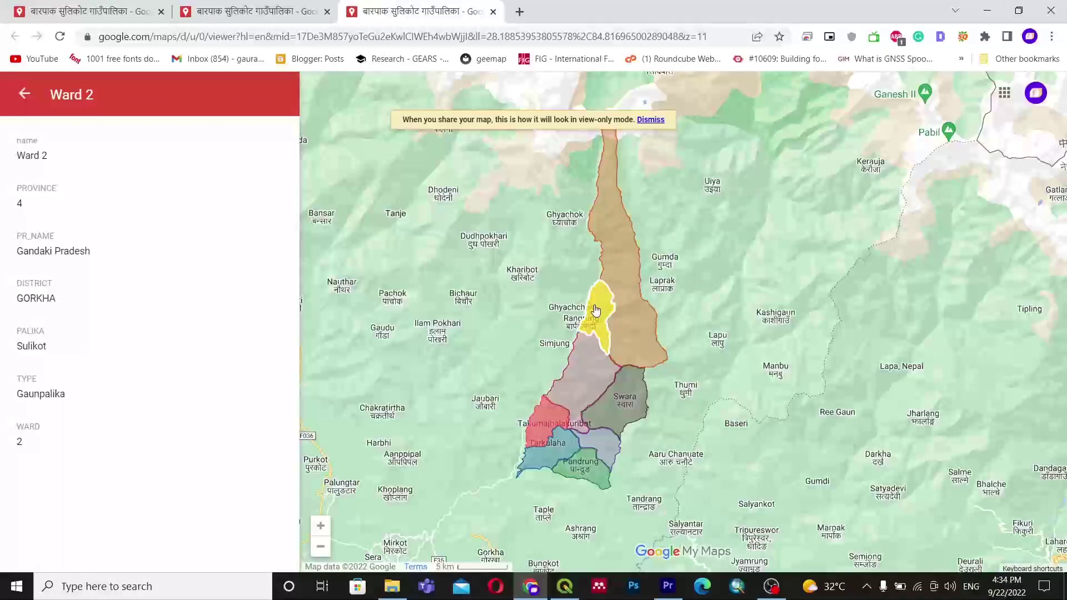
pyautogui.click(582, 359)
pyautogui.click(627, 404)
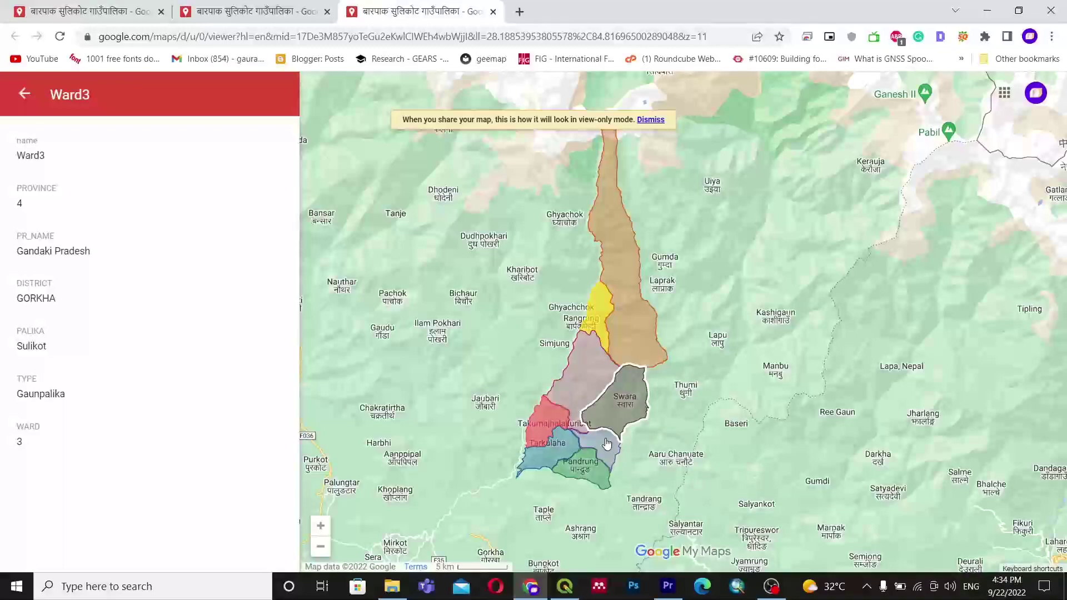
pyautogui.click(579, 432)
pyautogui.click(553, 420)
pyautogui.click(556, 464)
pyautogui.click(589, 470)
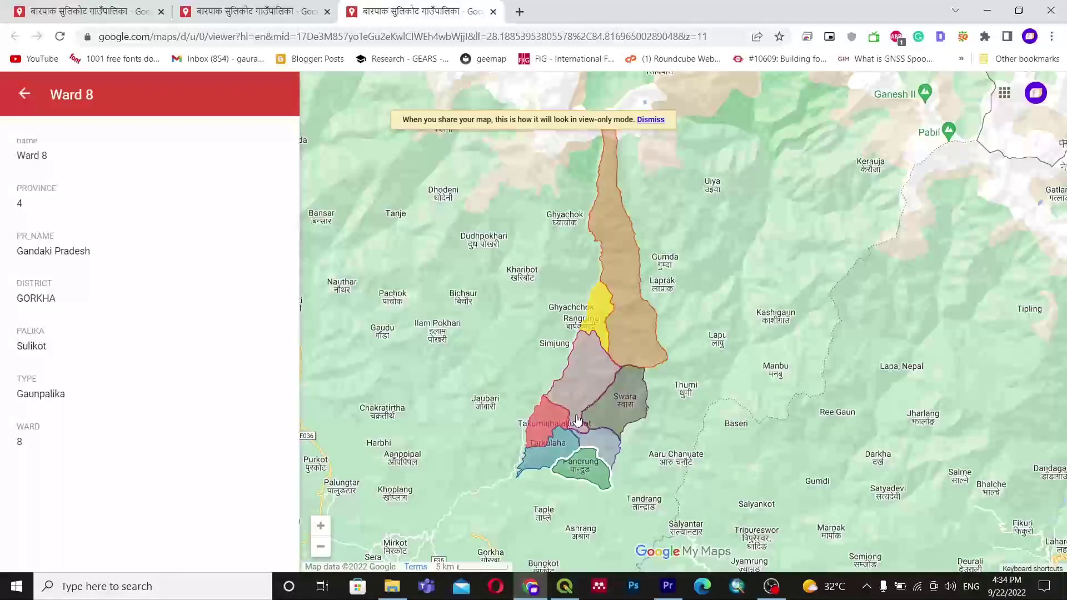
# Revisit Wards 4, 1, 2 and 3, ending on Ward4's Gorkha district details
pyautogui.click(579, 385)
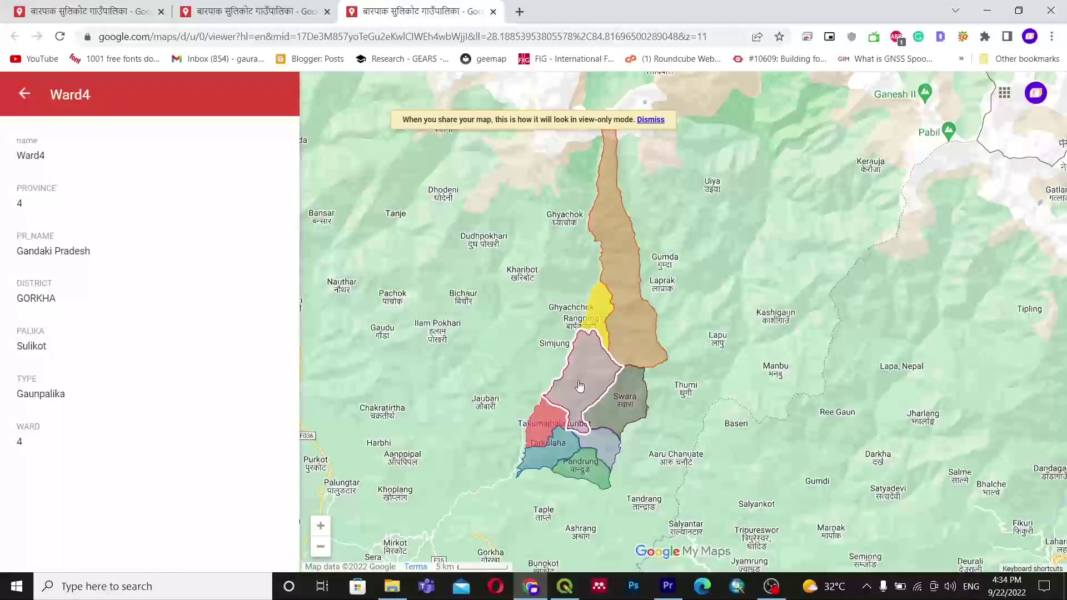
pyautogui.click(606, 239)
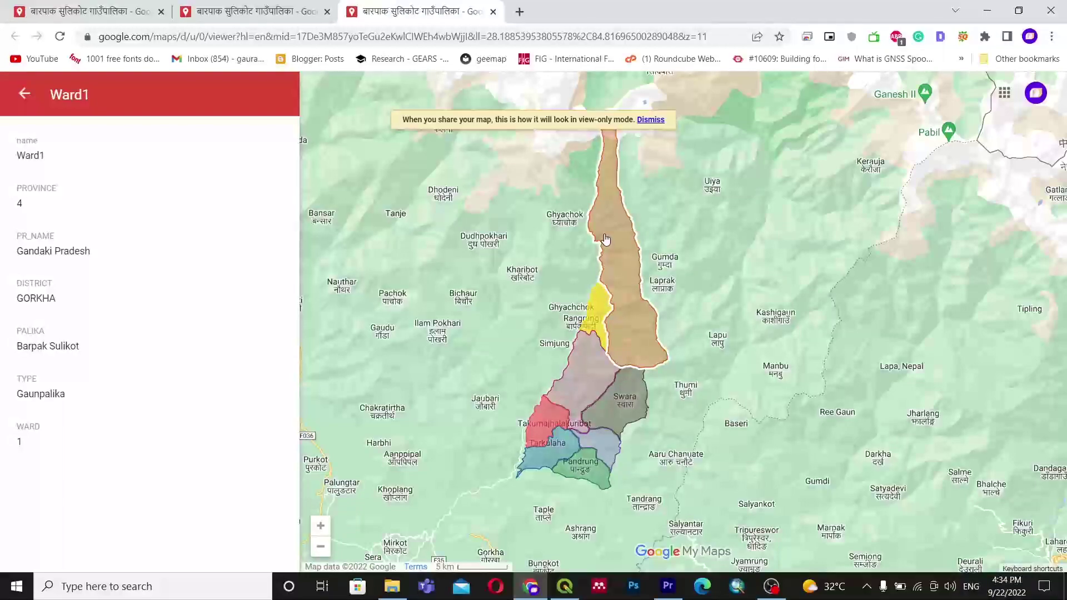
pyautogui.click(600, 315)
pyautogui.click(587, 356)
pyautogui.click(638, 310)
pyautogui.click(625, 418)
pyautogui.click(596, 383)
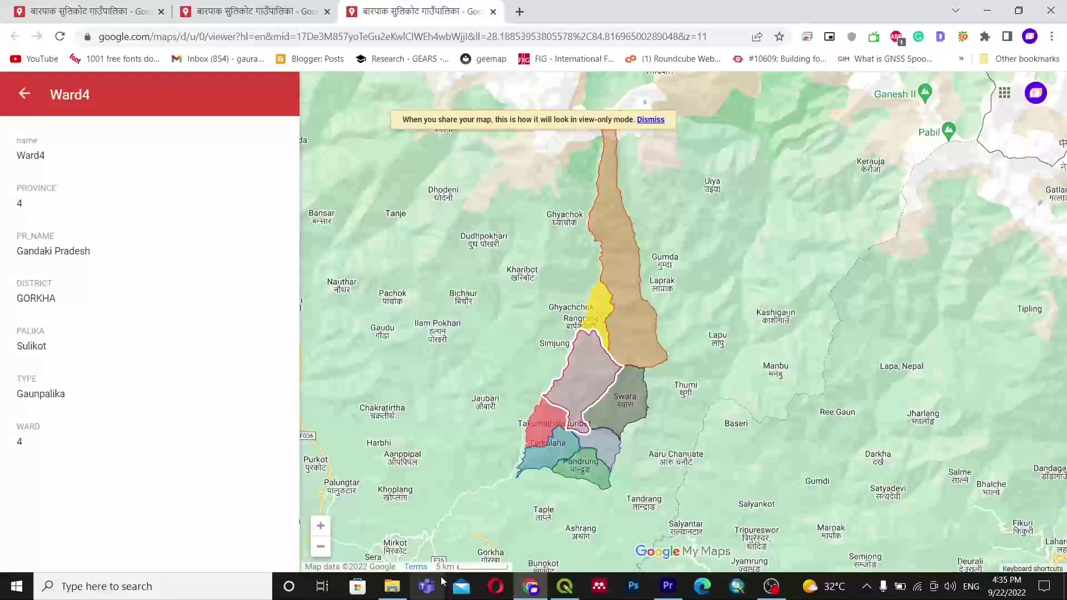
# Switch to the QGIS project and pan the canvas to centre the sulikot ward polygons
pyautogui.click(392, 587)
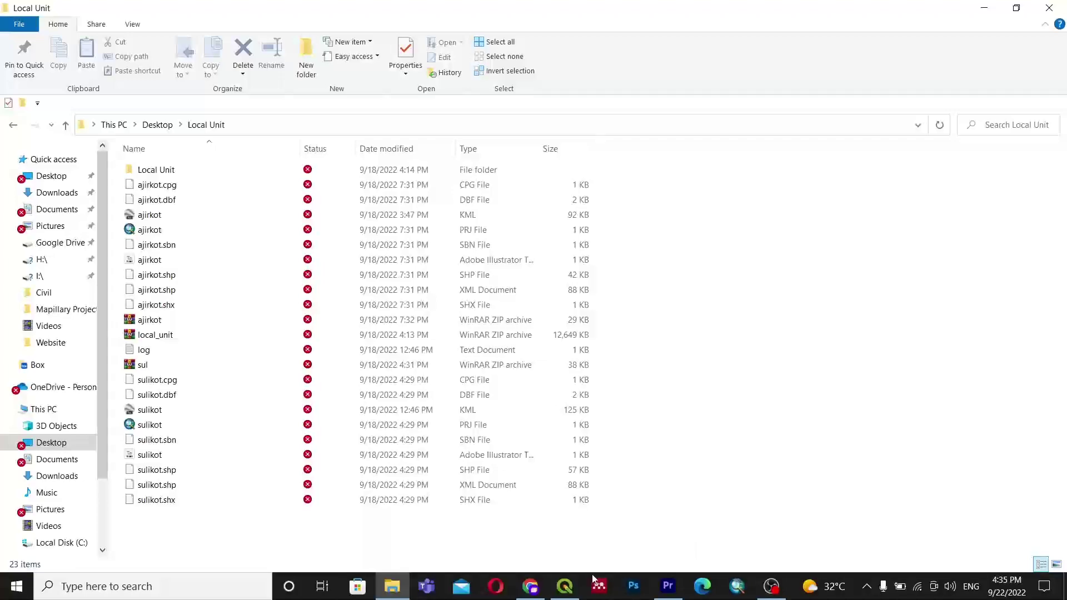
pyautogui.click(564, 586)
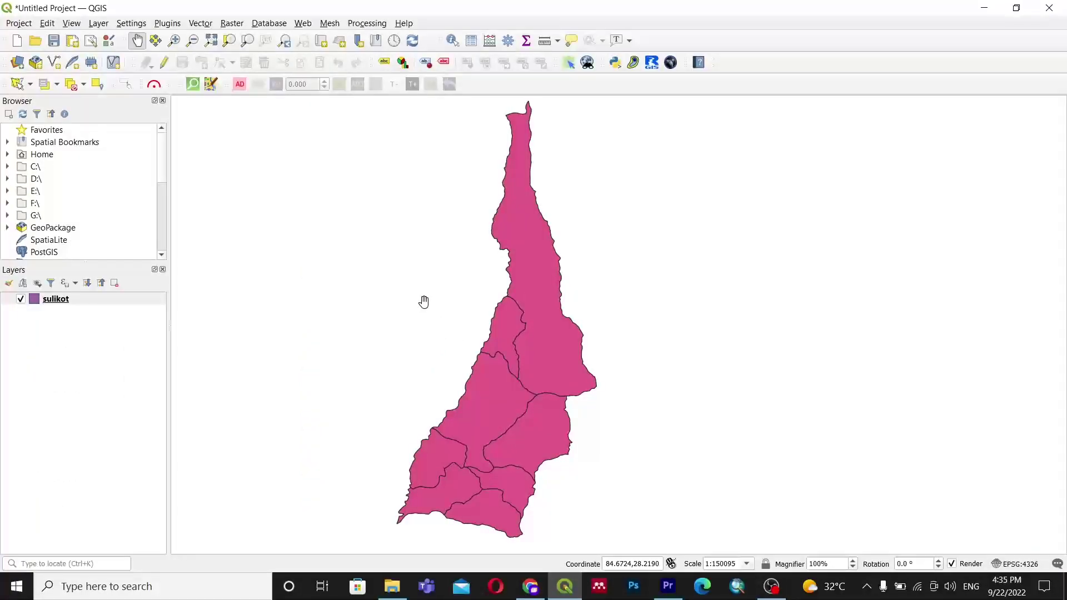
pyautogui.moveTo(508, 308); pyautogui.dragTo(508, 296)
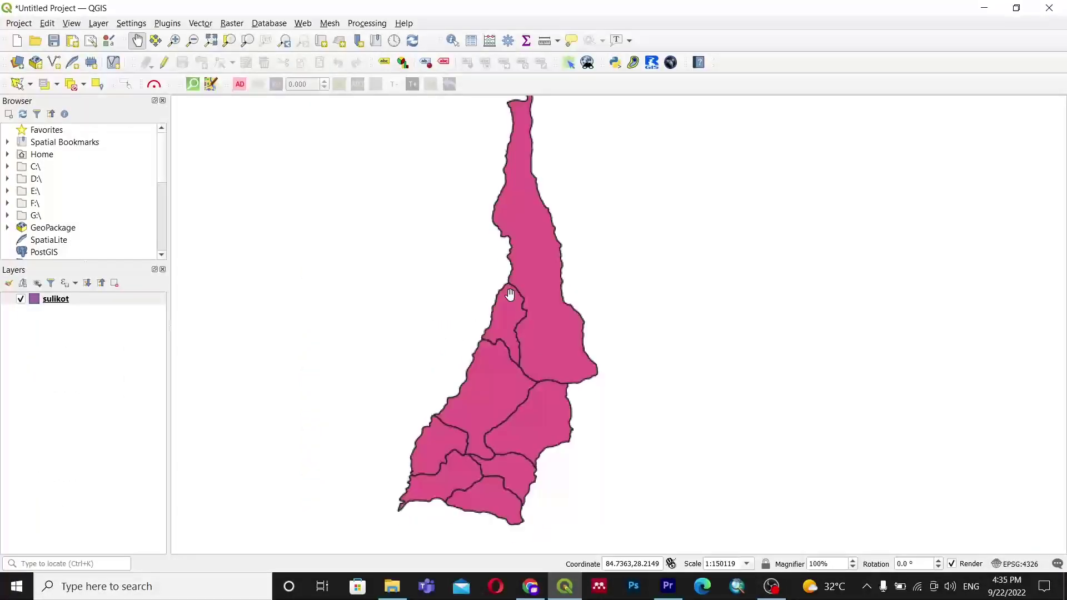
pyautogui.moveTo(537, 238); pyautogui.dragTo(496, 309)
pyautogui.moveTo(498, 358); pyautogui.dragTo(532, 295)
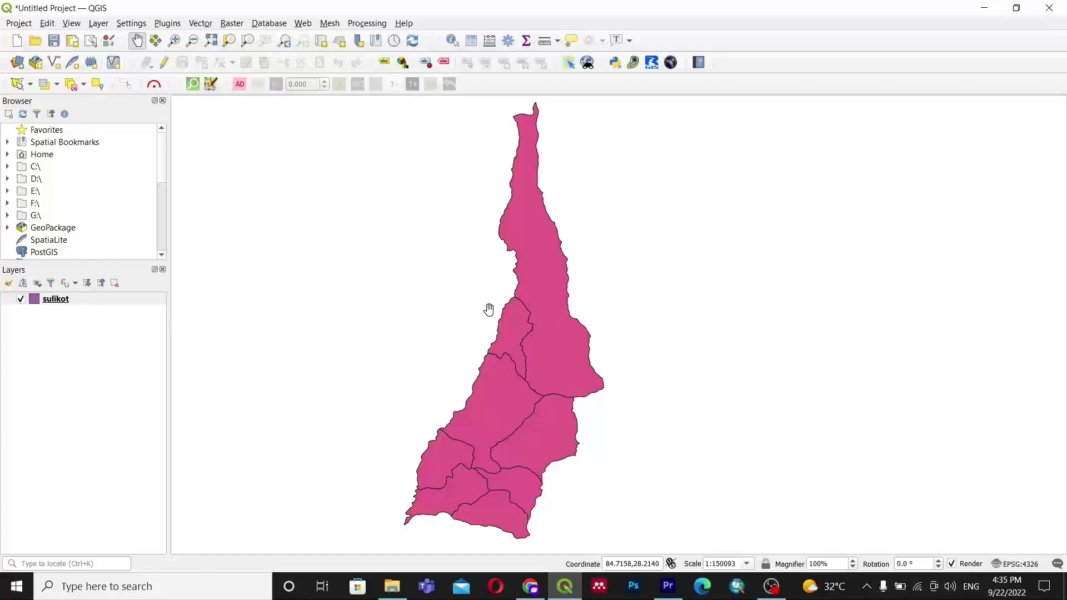
# Start Save Features As for the sulikot layer with KML as the format
pyautogui.rightClick(72, 298)
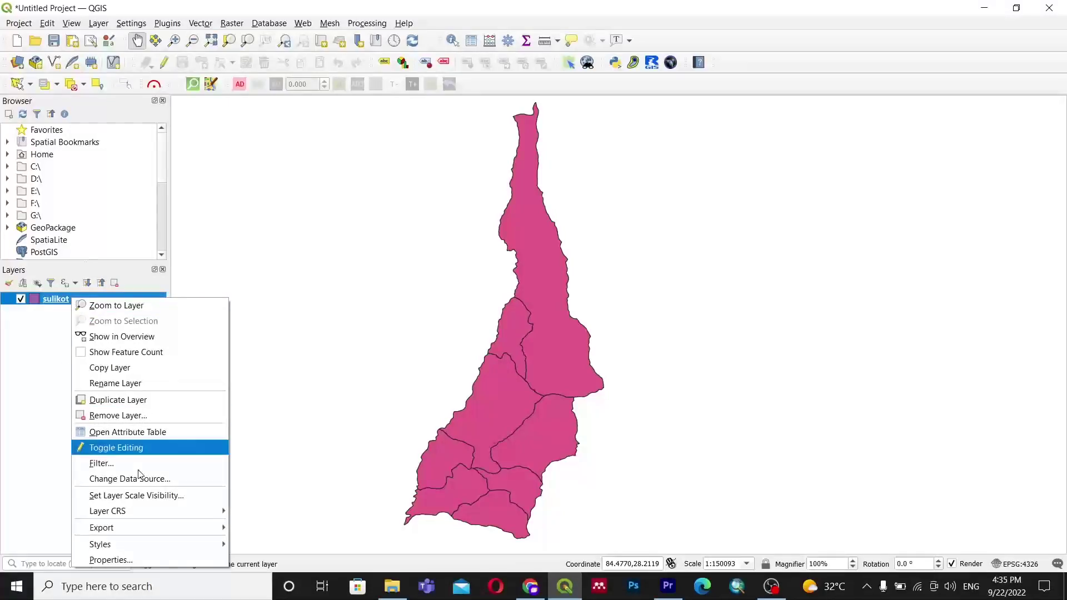
pyautogui.moveTo(153, 527)
pyautogui.click(275, 530)
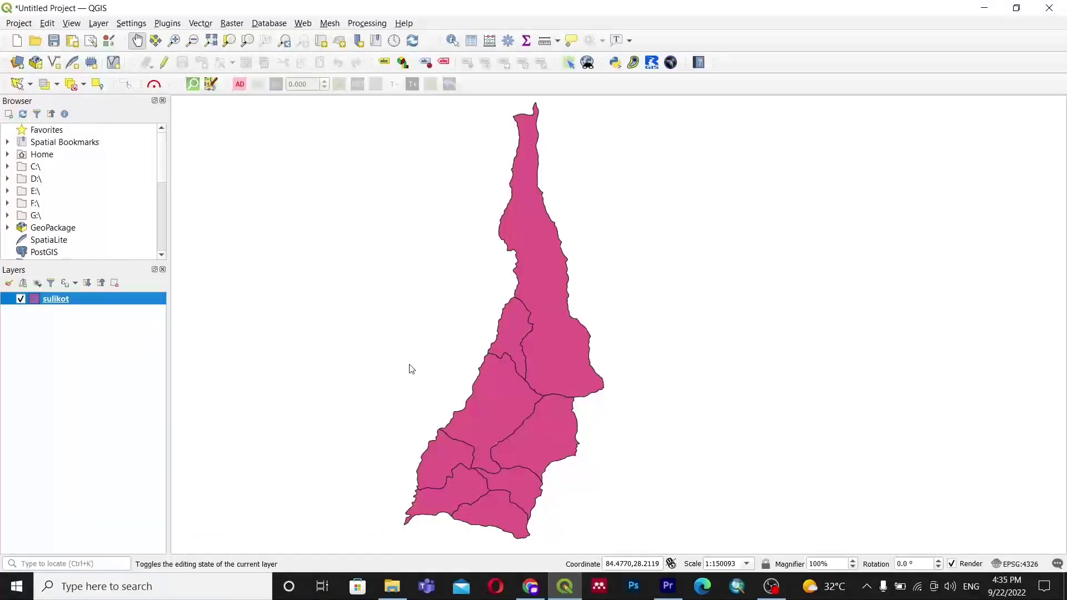
pyautogui.click(476, 139)
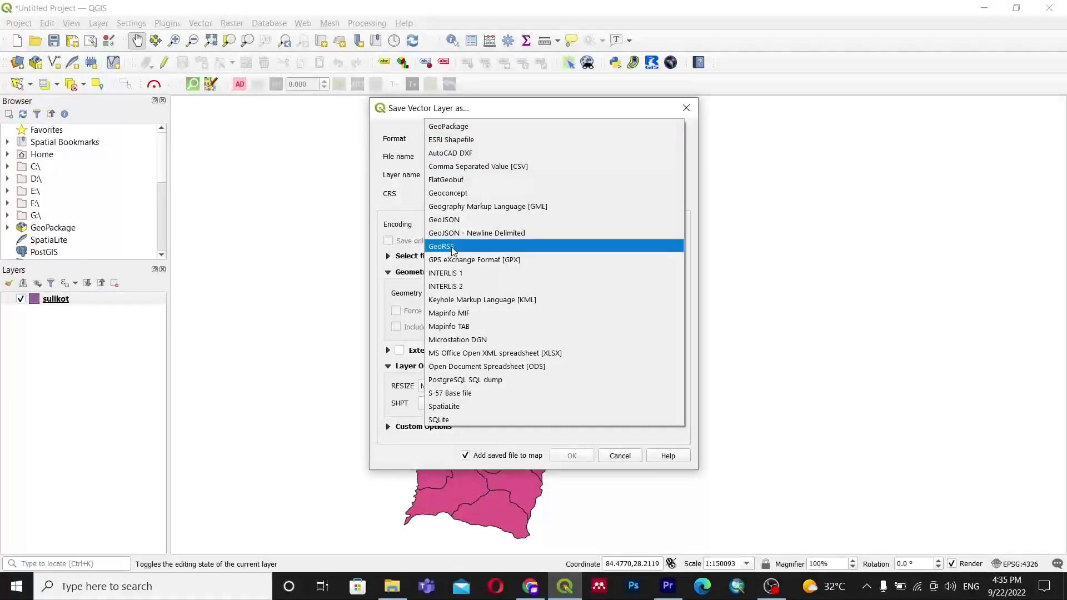
pyautogui.click(466, 299)
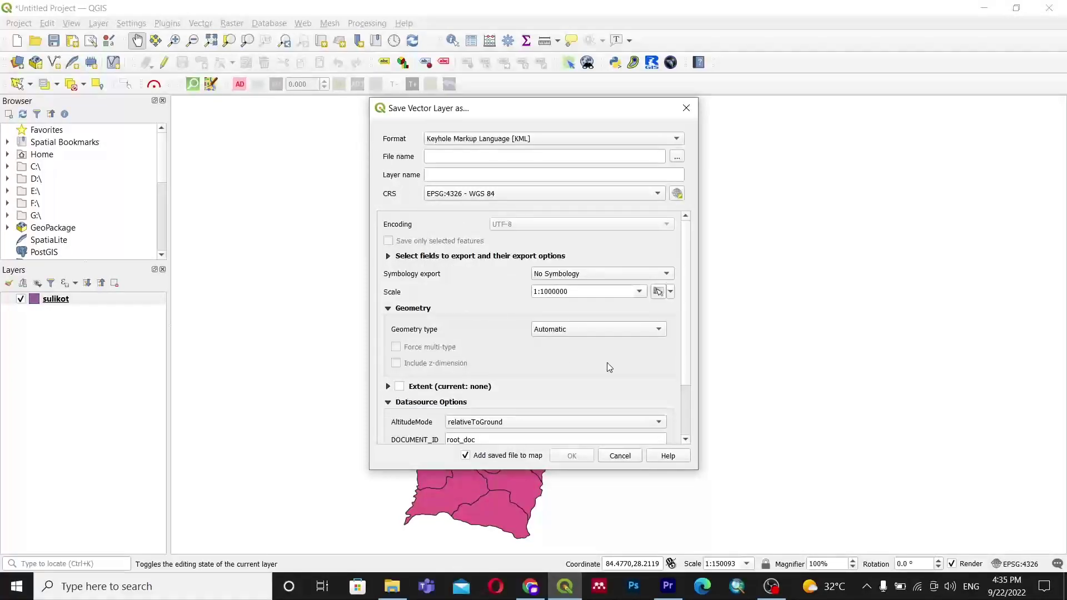
# Name the output sulikot1.kml in the Desktop's Local Unit folder and run the export
pyautogui.click(677, 158)
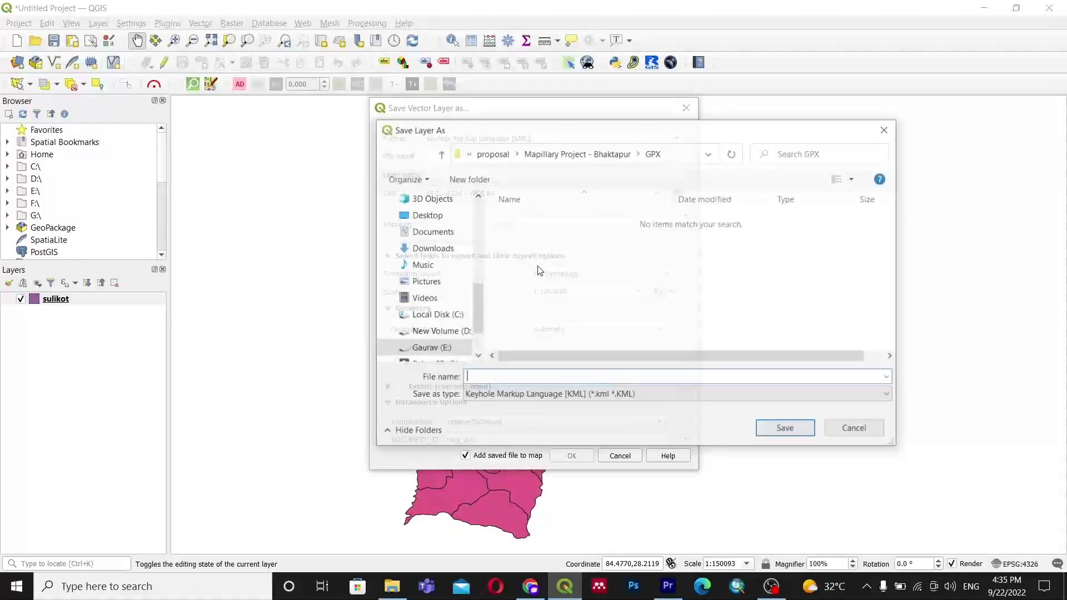
pyautogui.scroll(3, 422, 289)
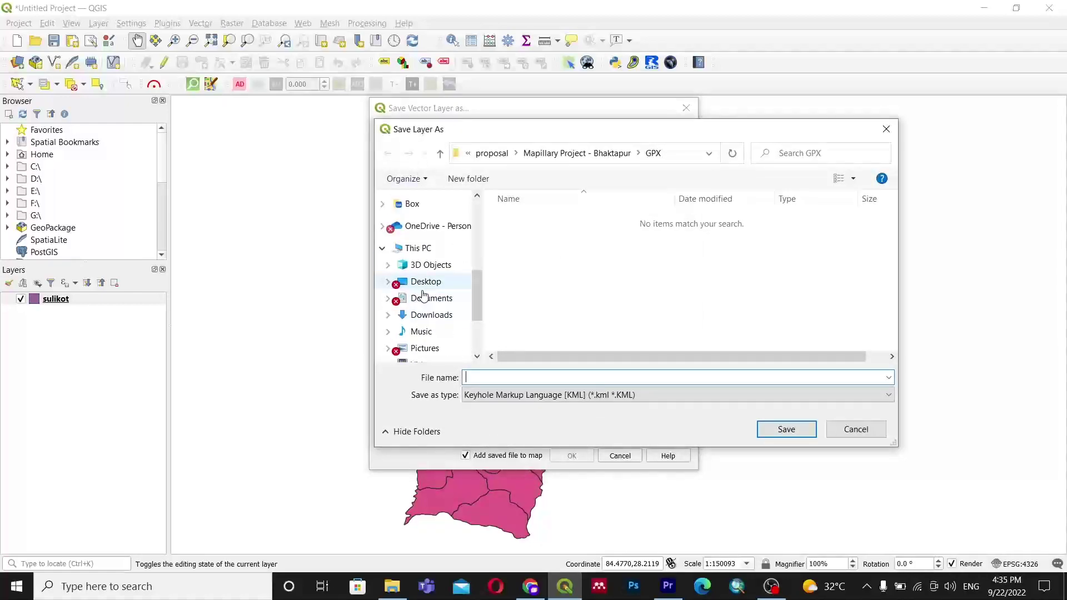
pyautogui.scroll(3, 423, 289)
pyautogui.scroll(5, 422, 284)
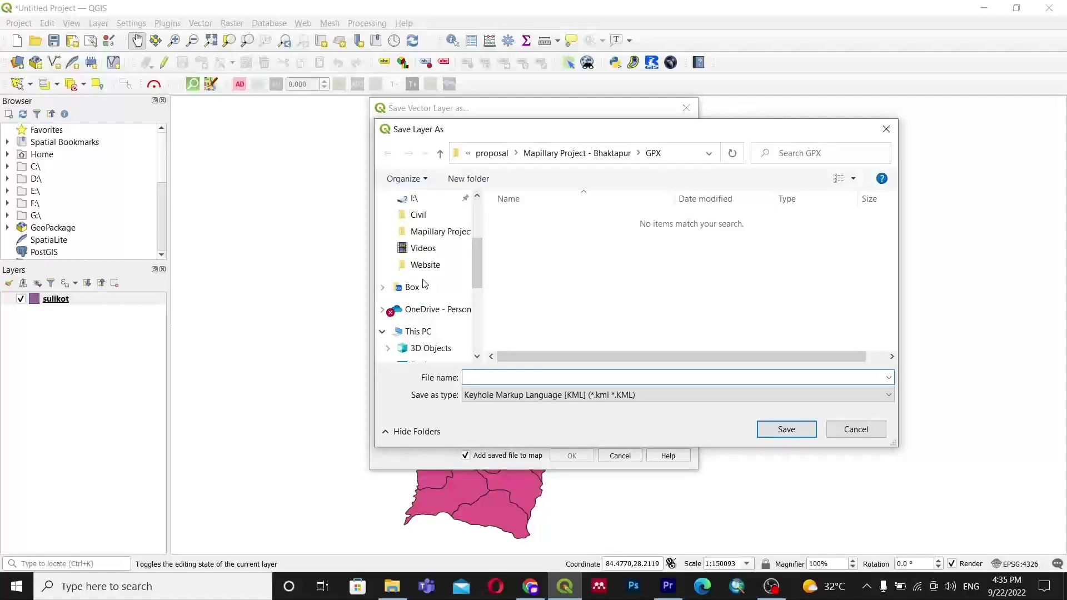
pyautogui.click(433, 229)
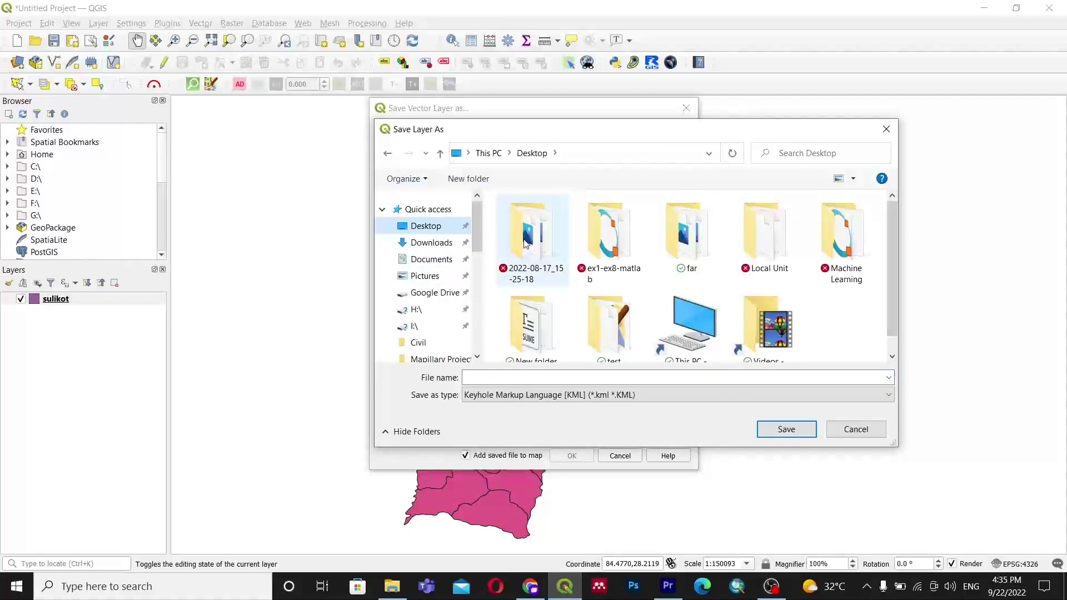
pyautogui.doubleClick(751, 239)
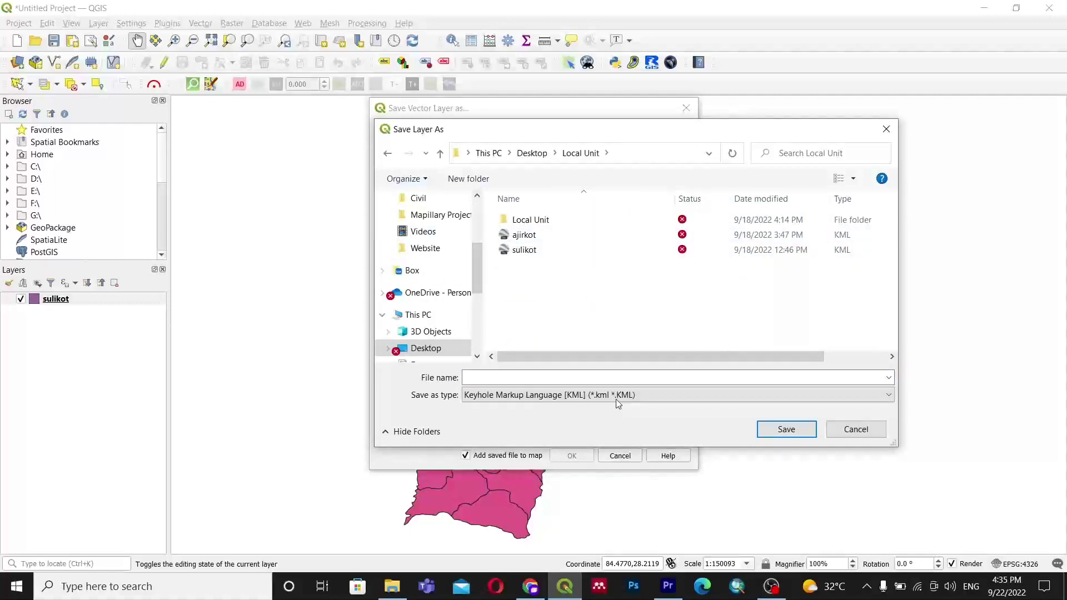
pyautogui.click(524, 377)
pyautogui.write('sun')
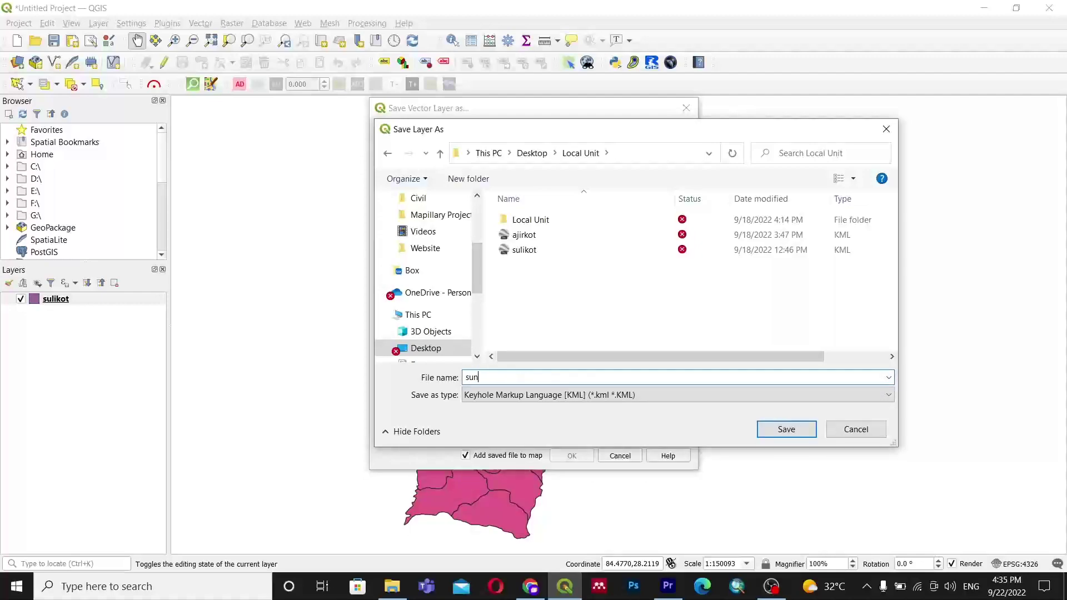
pyautogui.write('ikort')
pyautogui.write('ikot')
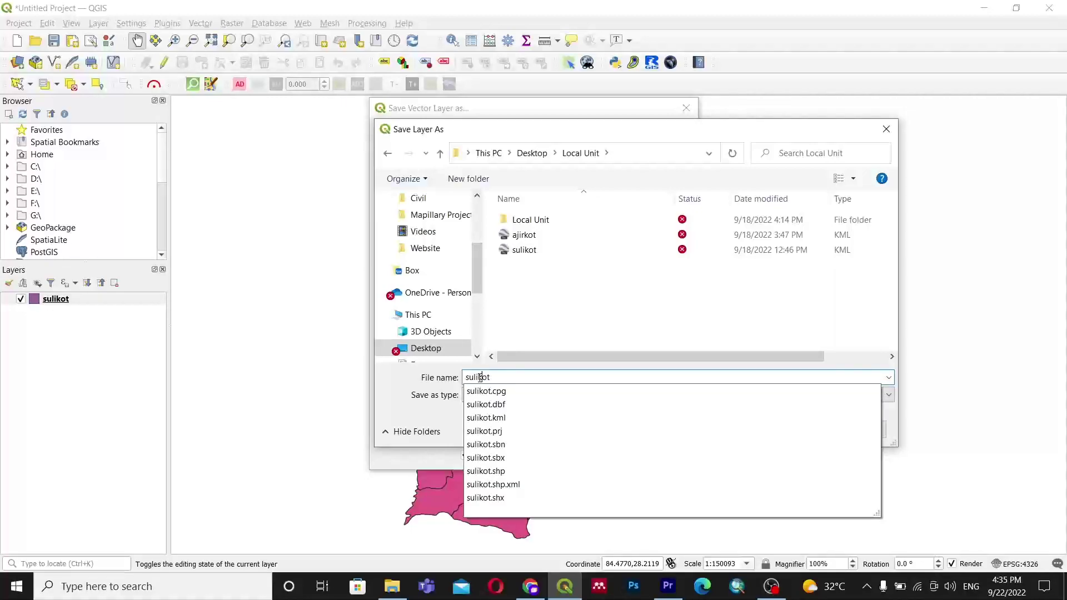
pyautogui.write('1')
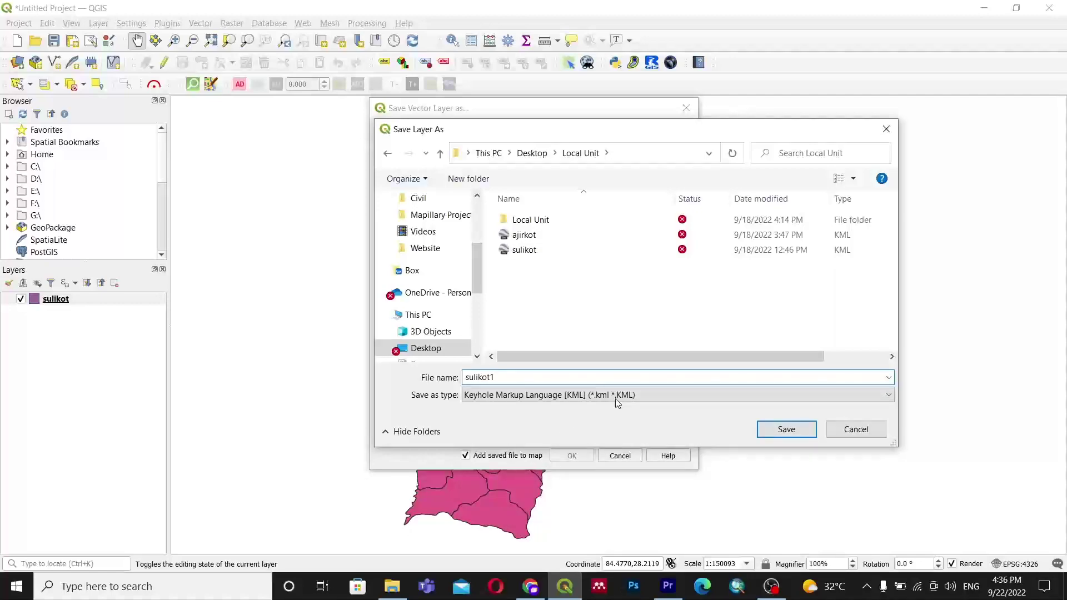
pyautogui.click(786, 429)
pyautogui.click(570, 454)
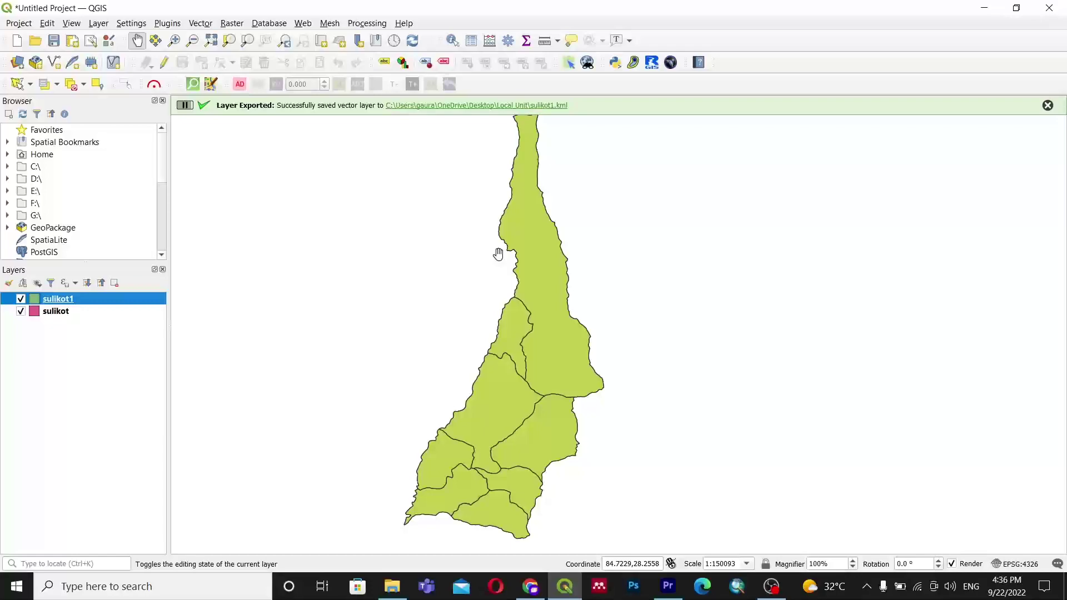
# Search Google for 'shp to kml' and open the MyGeodata converter page
pyautogui.click(531, 586)
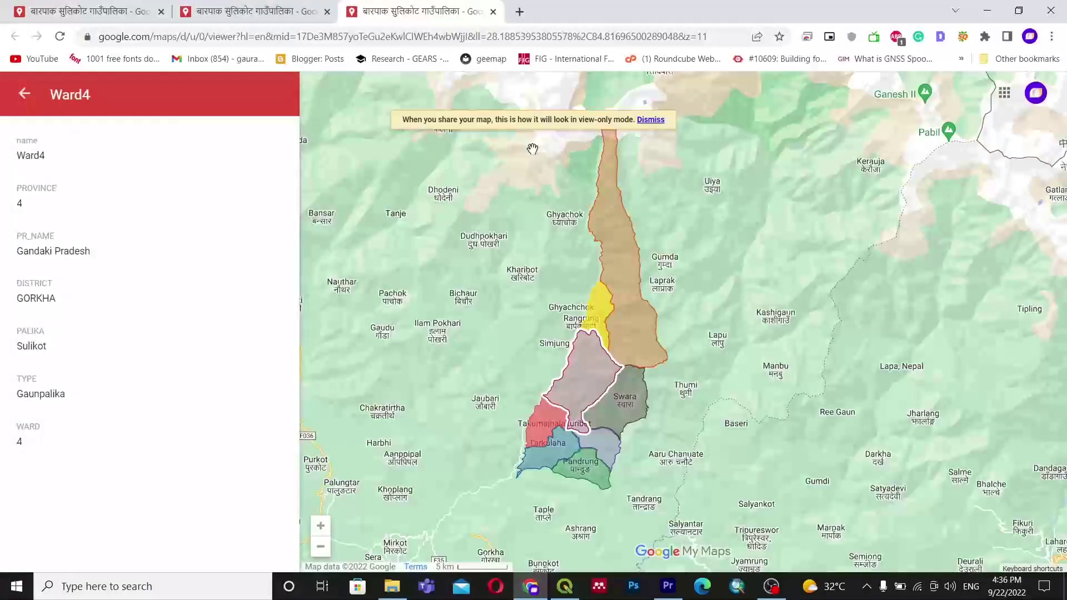
pyautogui.click(519, 12)
pyautogui.write('go')
pyautogui.press('Return')
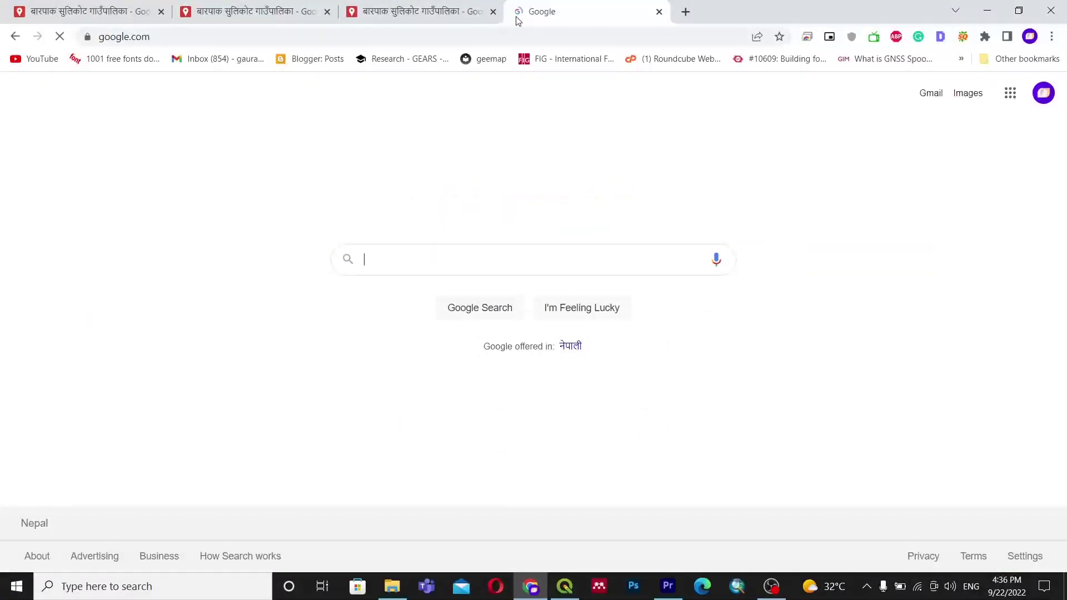
pyautogui.write('shp ')
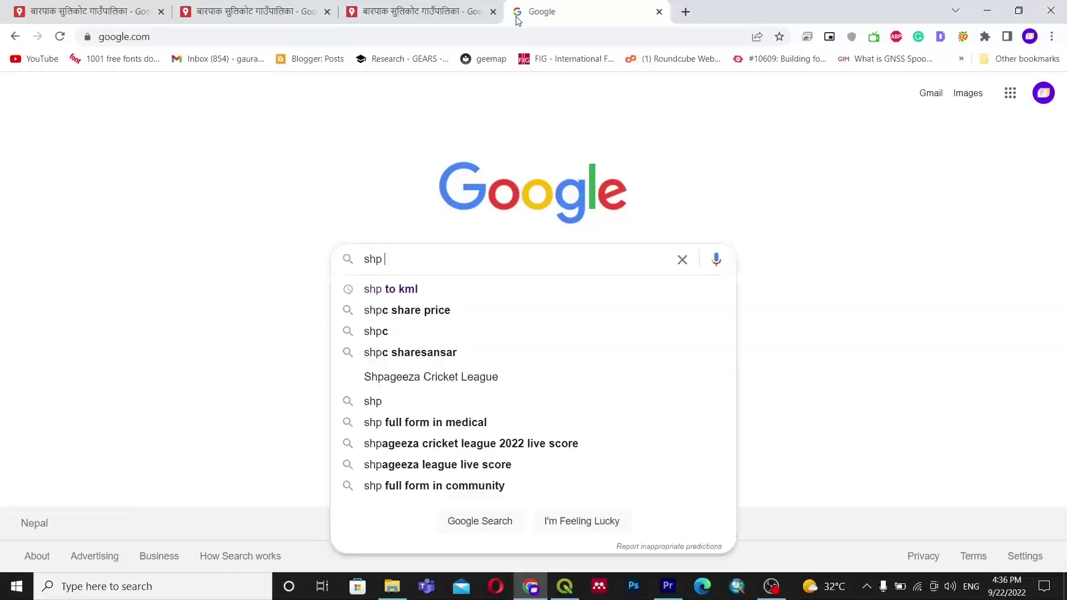
pyautogui.write('to kml')
pyautogui.press('Return')
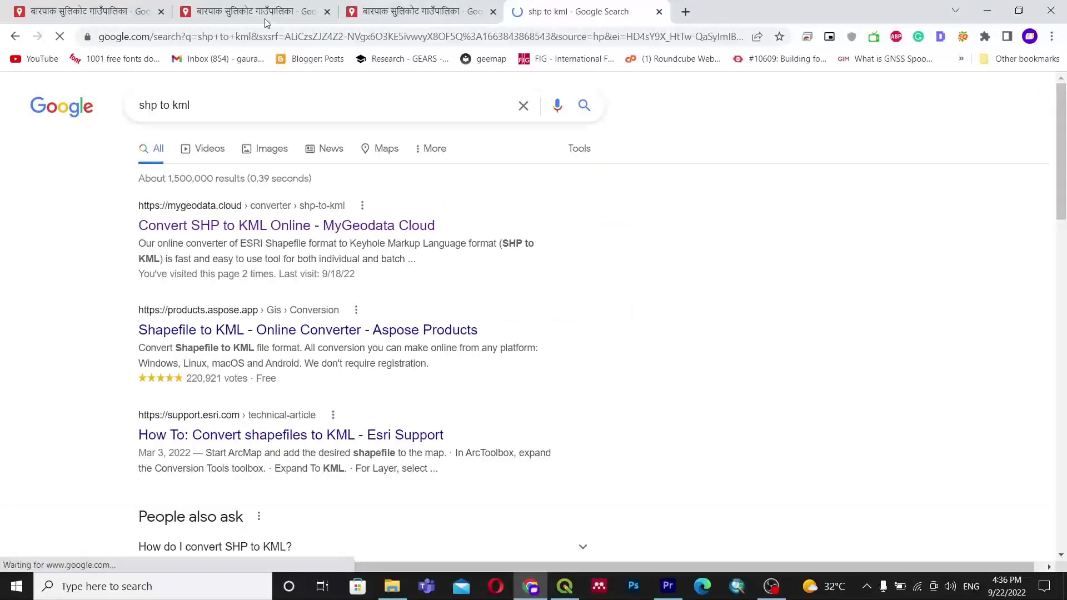
pyautogui.click(154, 231)
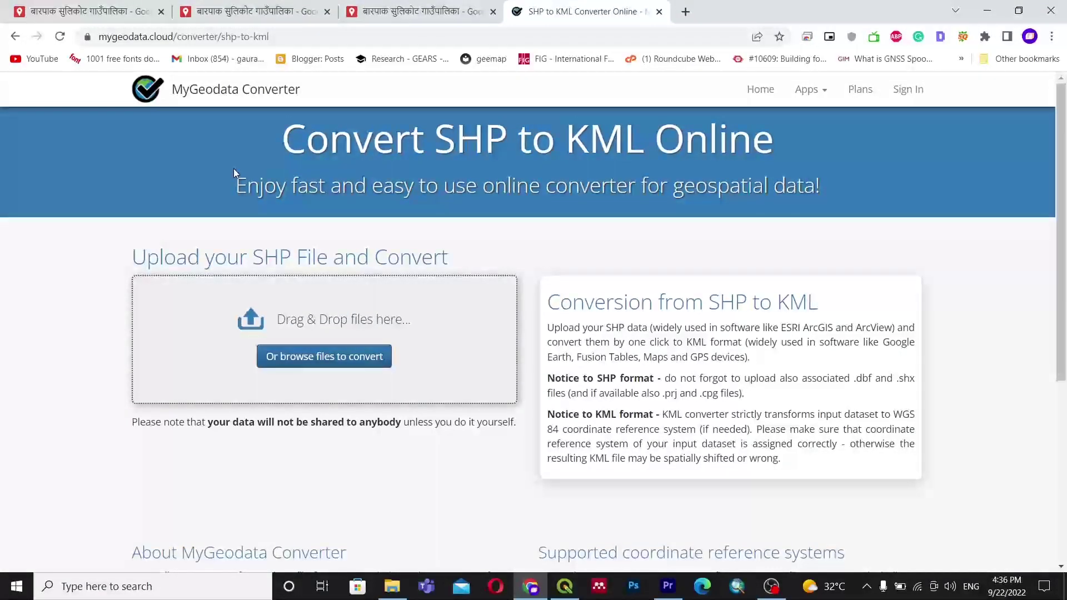
# Upload the sulikot.cpg through sulikot.shx files from Local Unit and continue to conversion
pyautogui.click(321, 362)
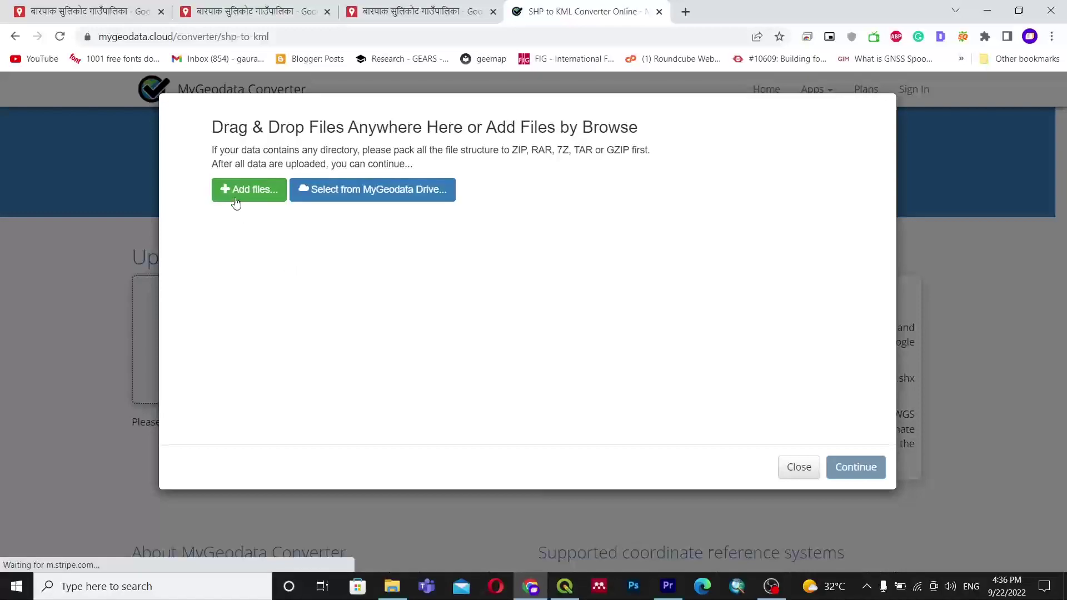
pyautogui.click(232, 192)
pyautogui.scroll(2, 73, 180)
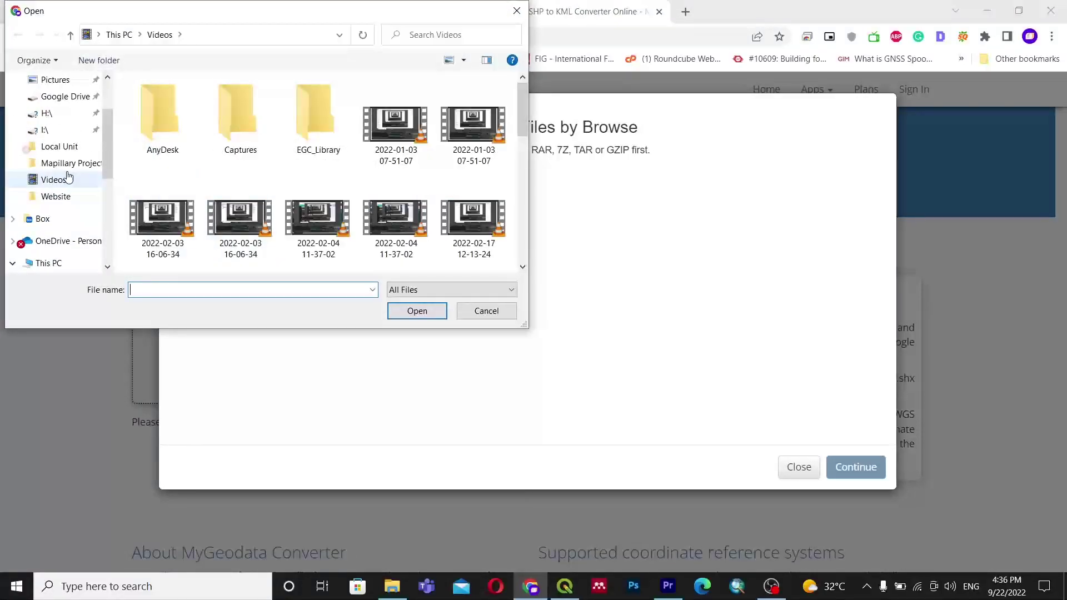
pyautogui.click(52, 146)
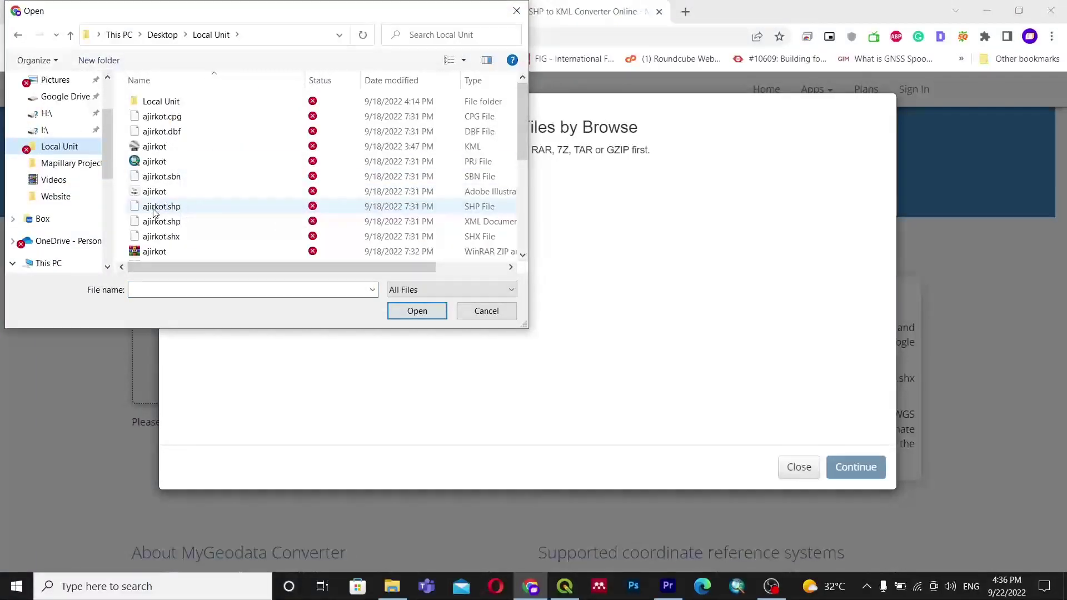
pyautogui.scroll(-6, 184, 189)
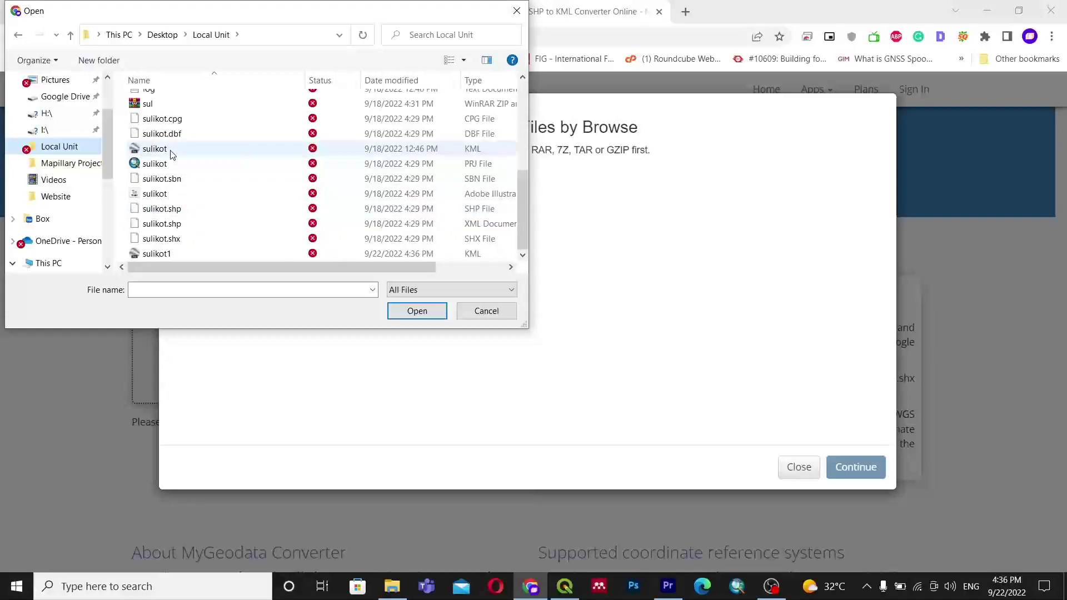
pyautogui.click(164, 119)
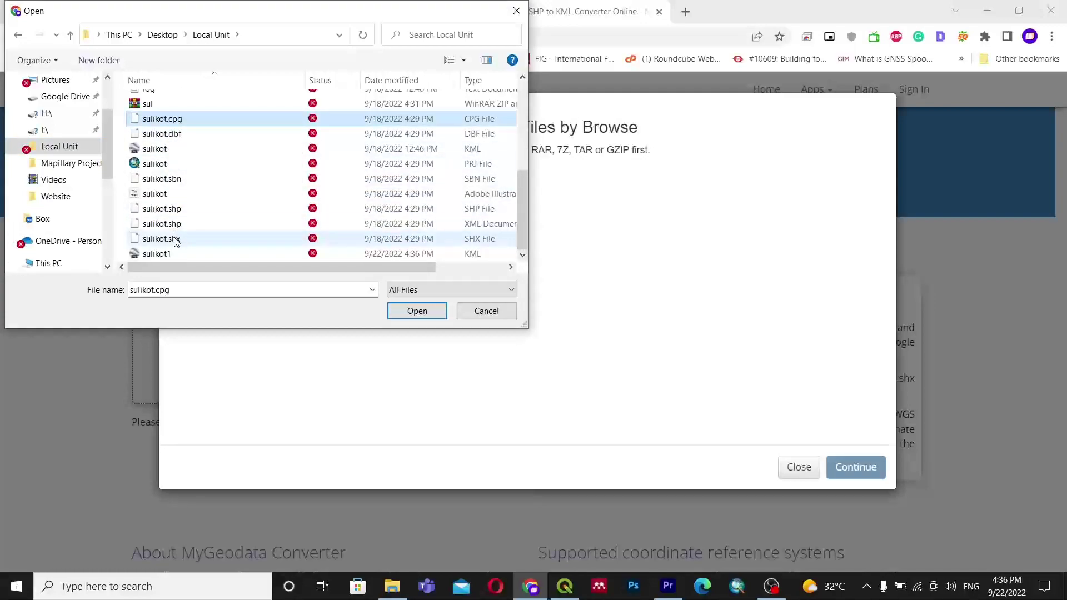
pyautogui.keyDown('shift'); pyautogui.click(175, 244); pyautogui.keyUp('shift')
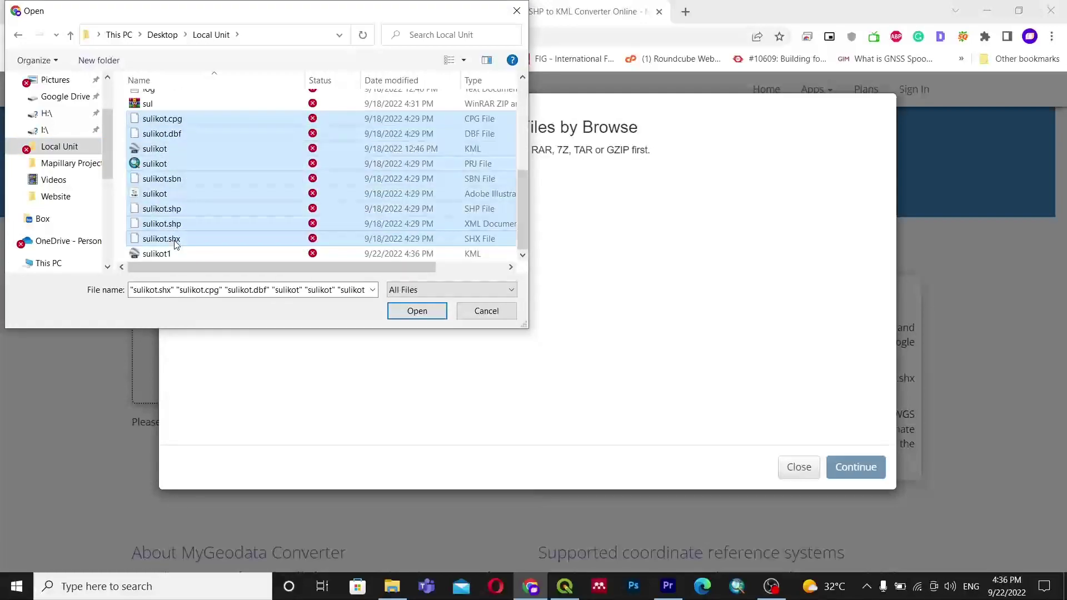
pyautogui.click(417, 311)
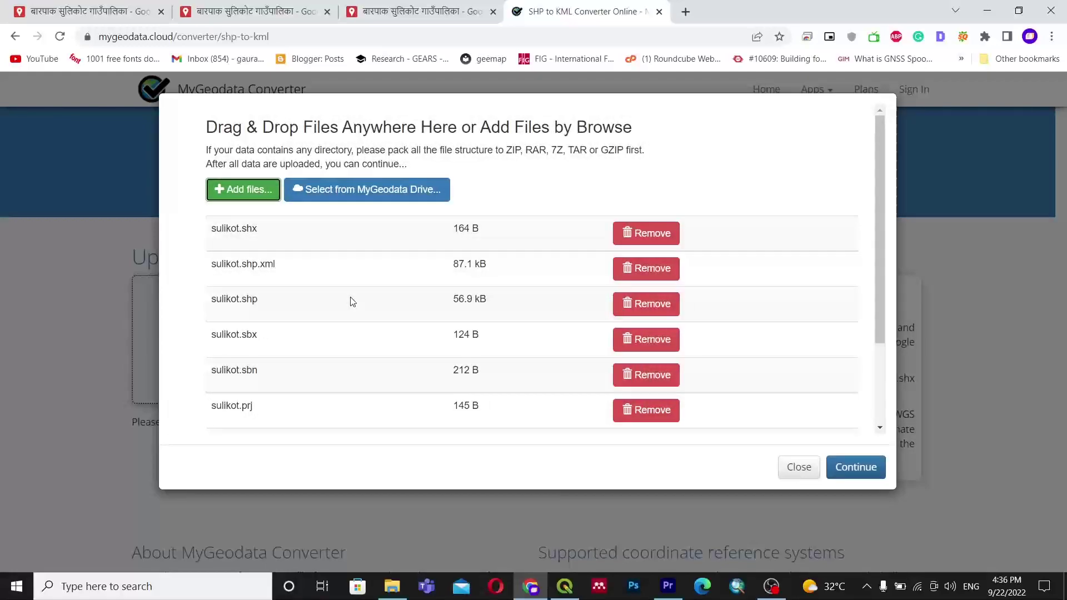
pyautogui.click(861, 466)
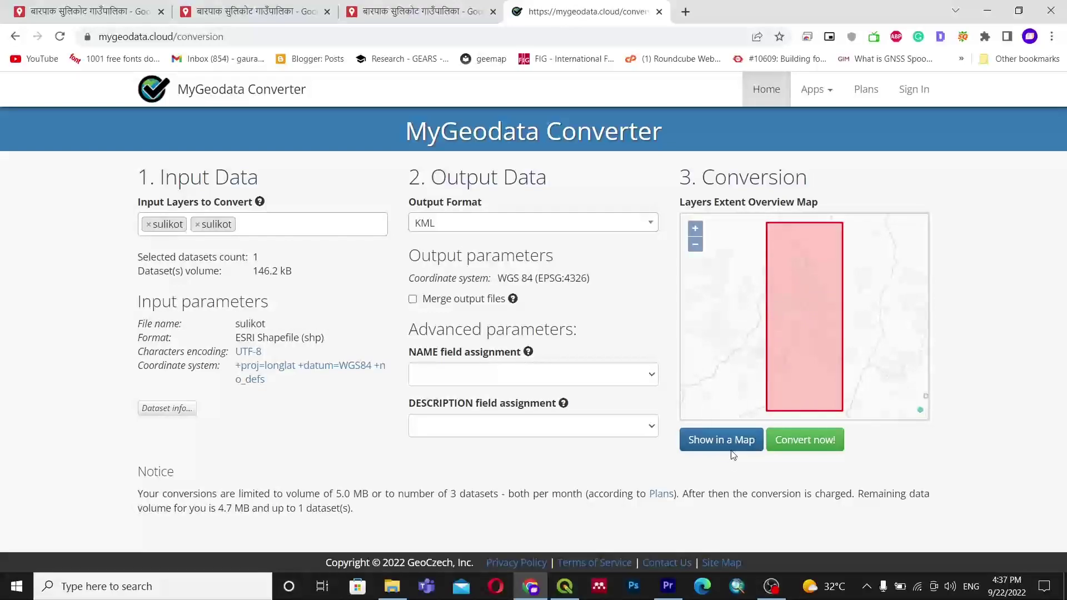
# Convert to KML and save the result as mygeodata.zip in Local Unit
pyautogui.click(815, 442)
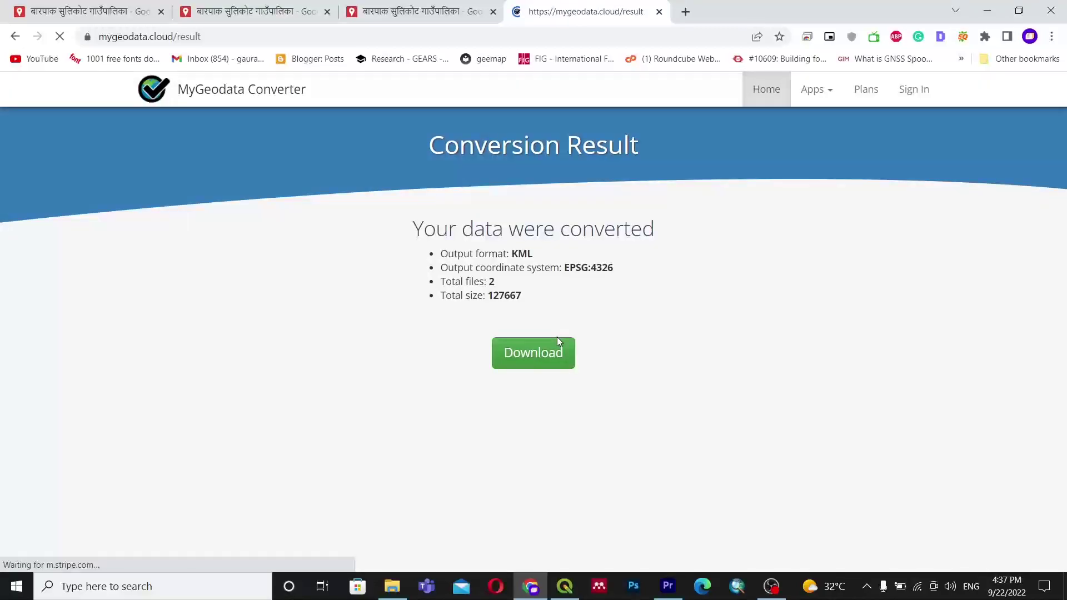
pyautogui.click(553, 362)
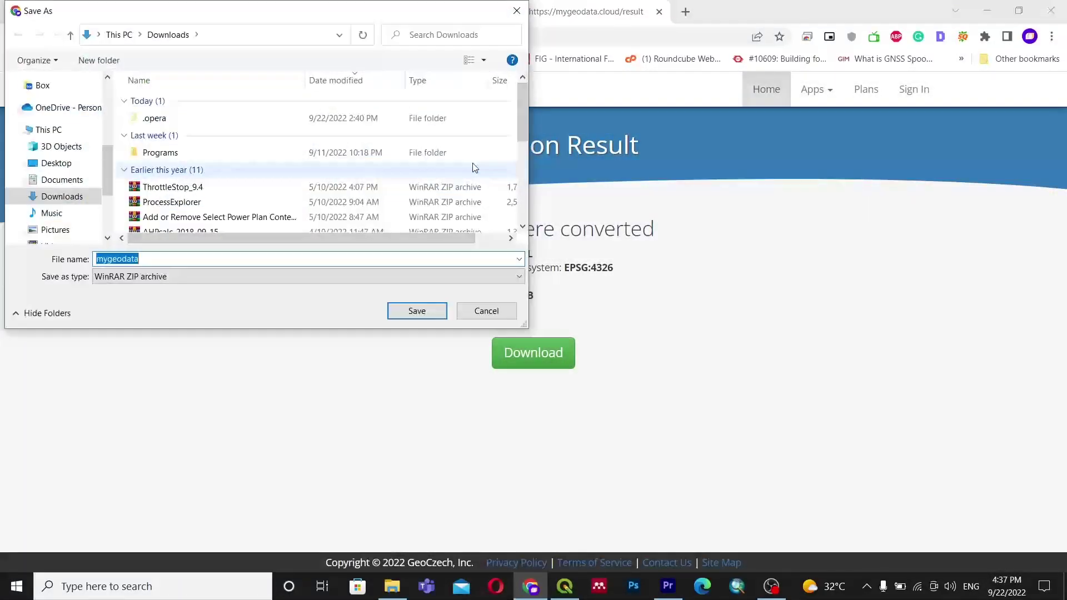
pyautogui.scroll(3, 69, 177)
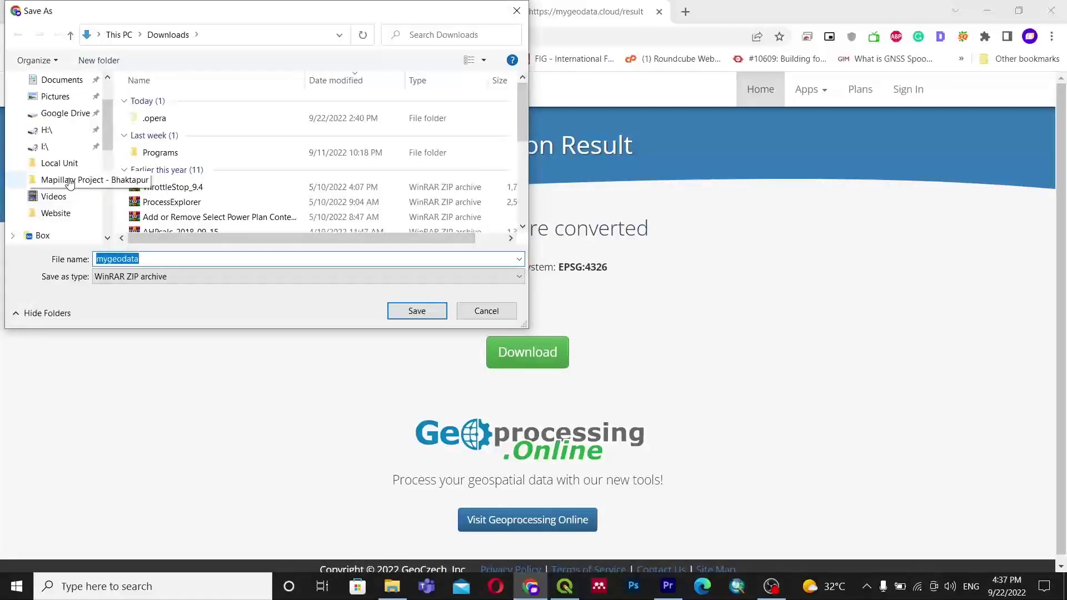
pyautogui.click(60, 163)
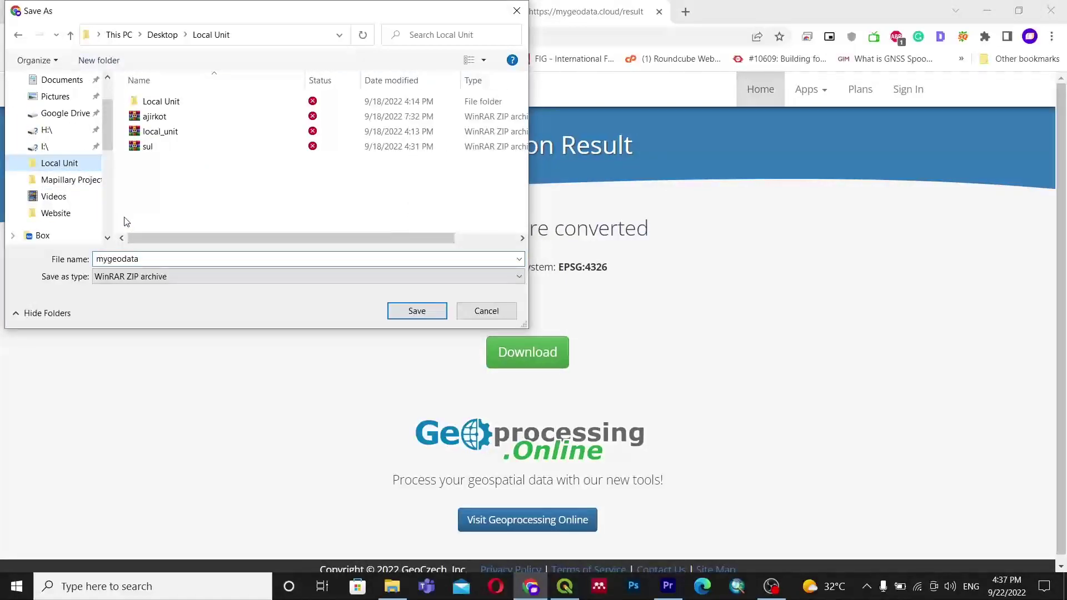
pyautogui.click(421, 315)
# Show the download in its folder and extract mygeodata.zip here, replacing existing files
pyautogui.click(149, 553)
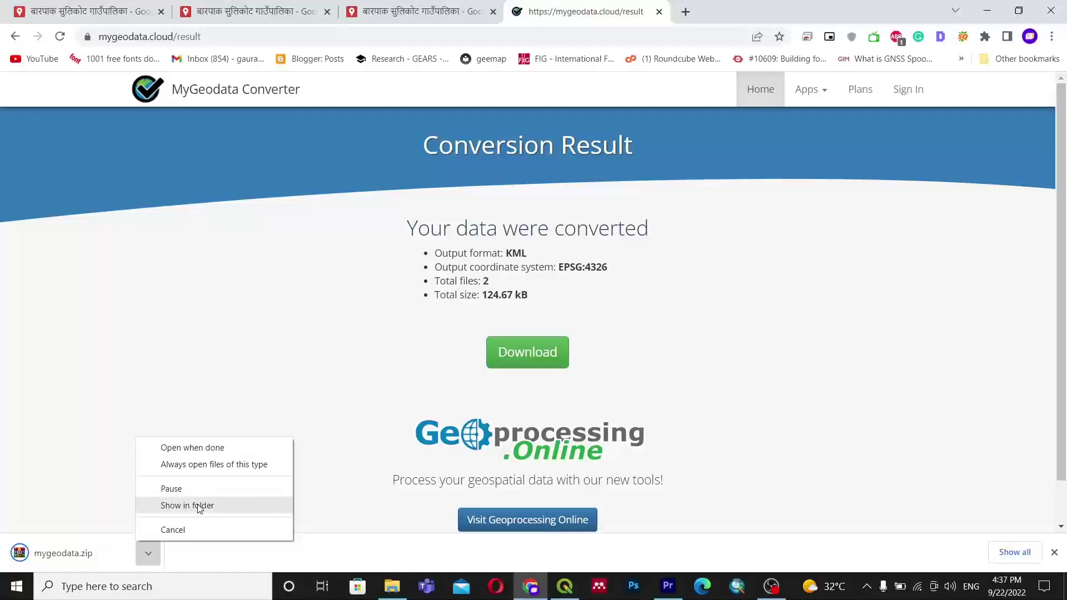
pyautogui.click(190, 504)
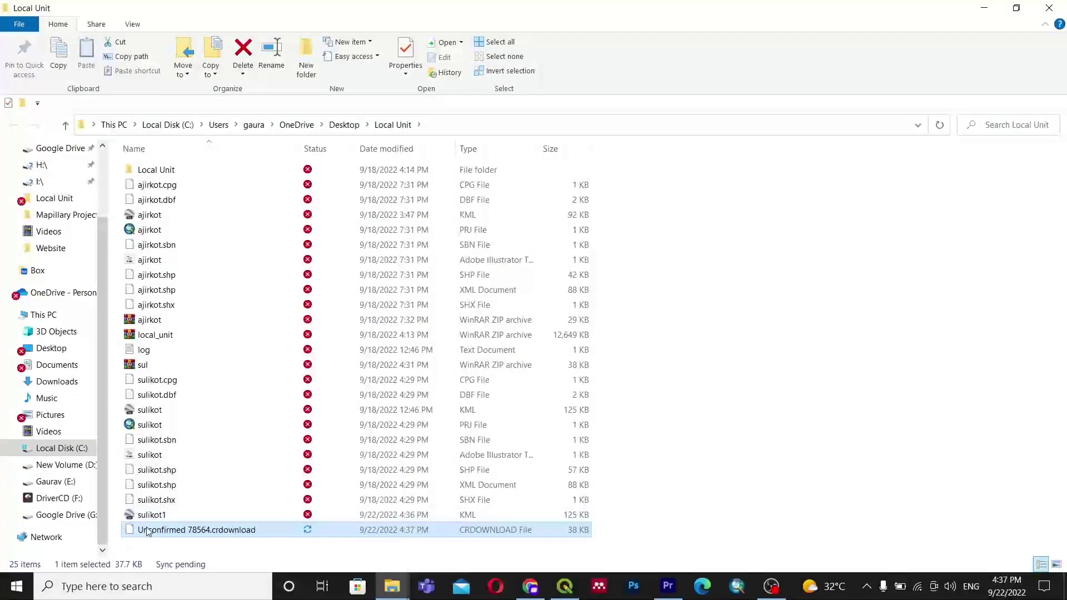
pyautogui.rightClick(174, 545)
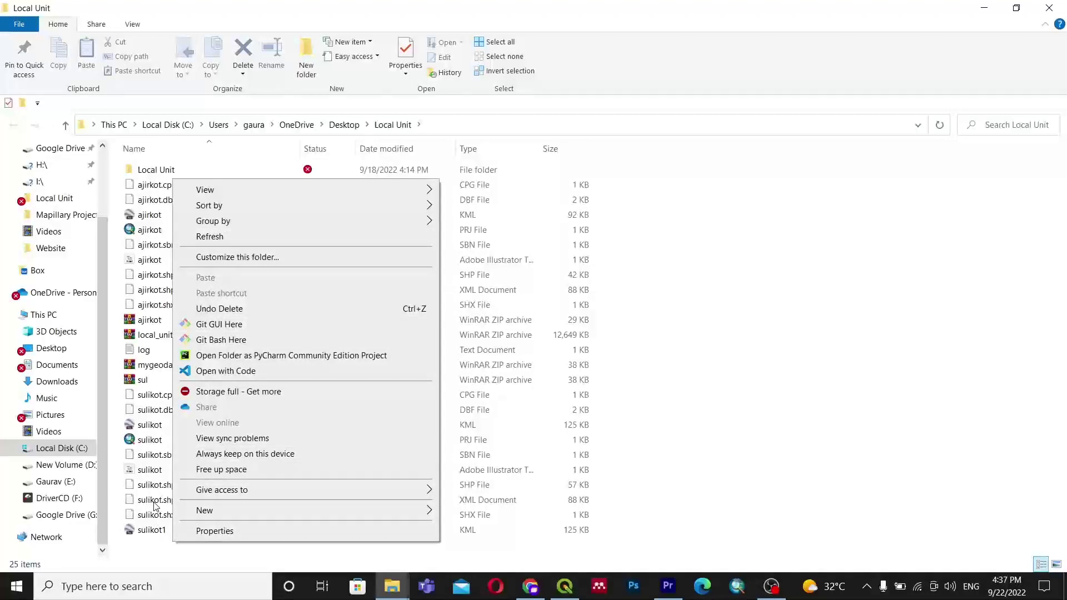
pyautogui.click(756, 346)
pyautogui.click(189, 366)
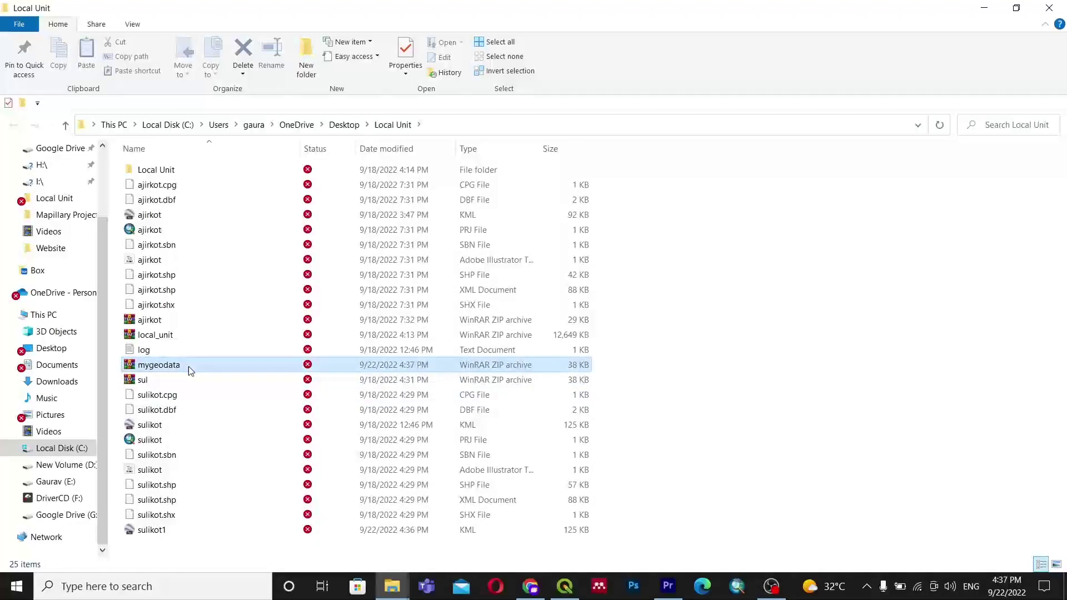
pyautogui.rightClick(188, 366)
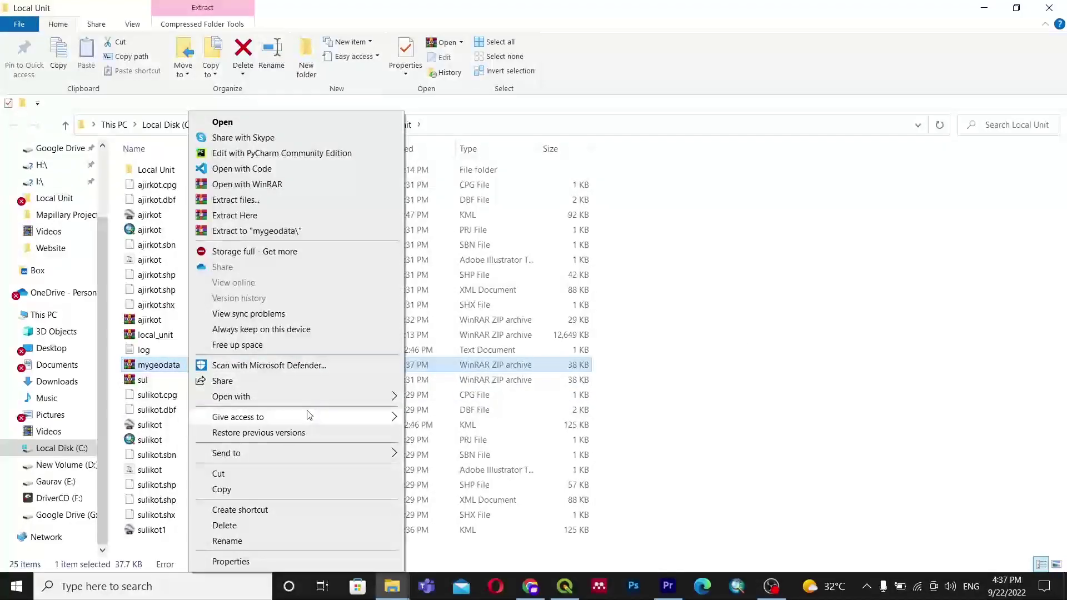
pyautogui.click(229, 215)
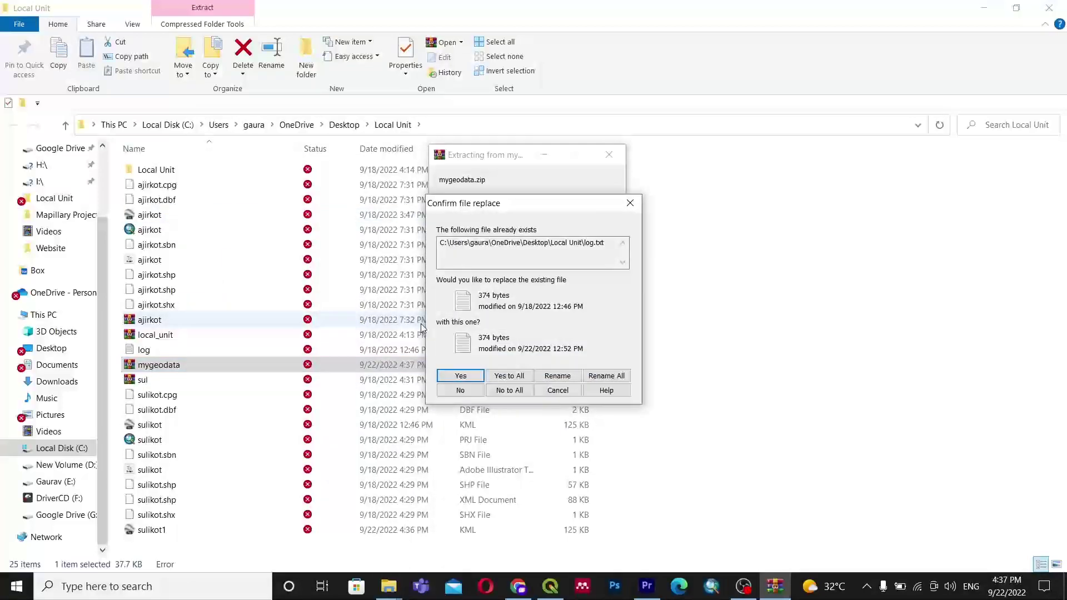
pyautogui.click(509, 376)
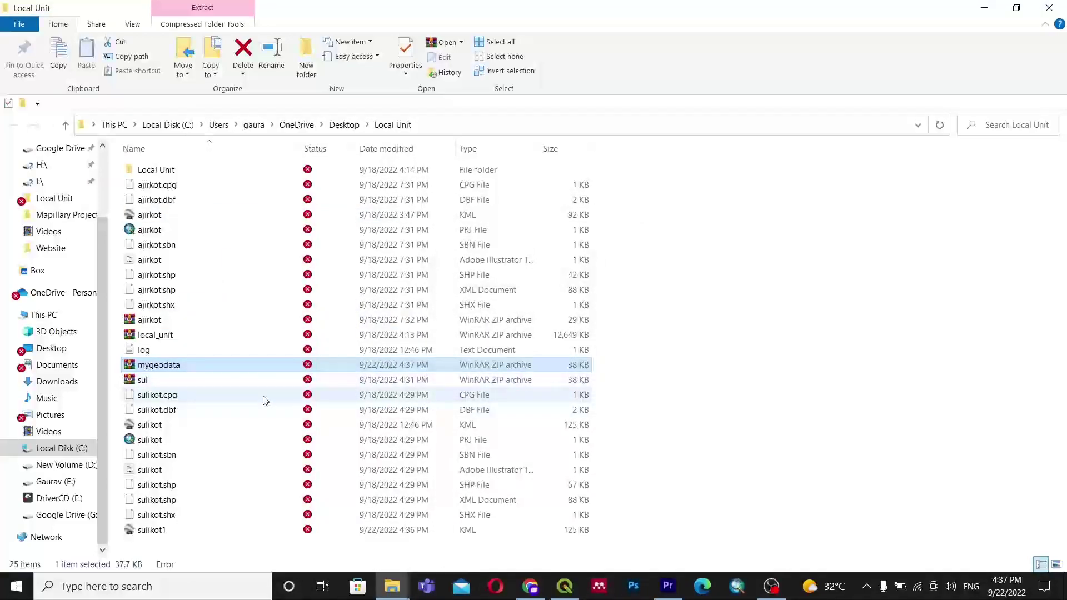
pyautogui.click(740, 399)
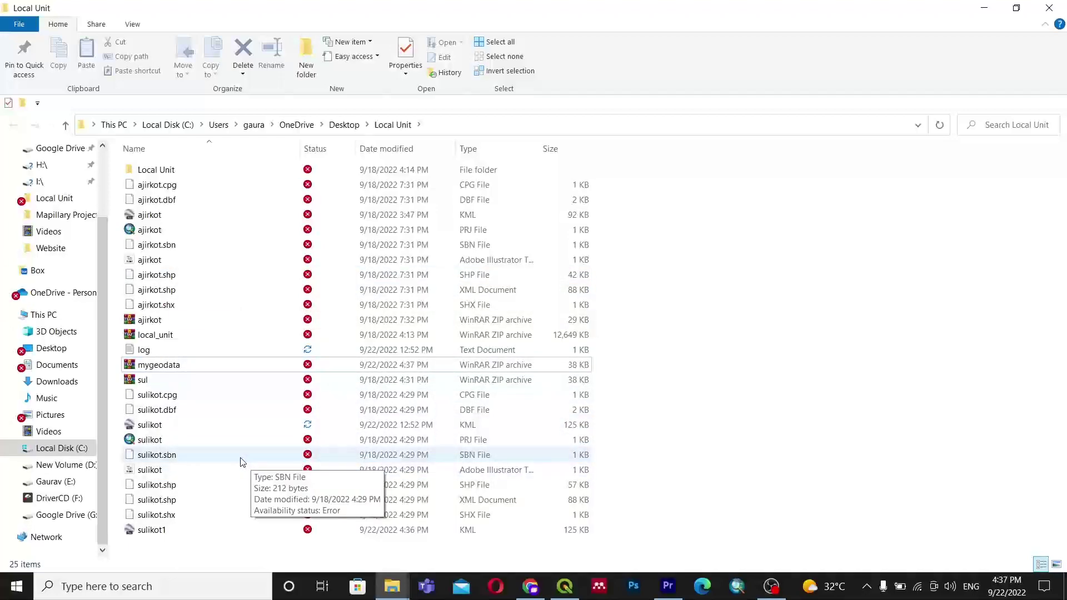
# Look inside the inner Local Unit folder, return up, and open mygeodata.zip
pyautogui.click(166, 171)
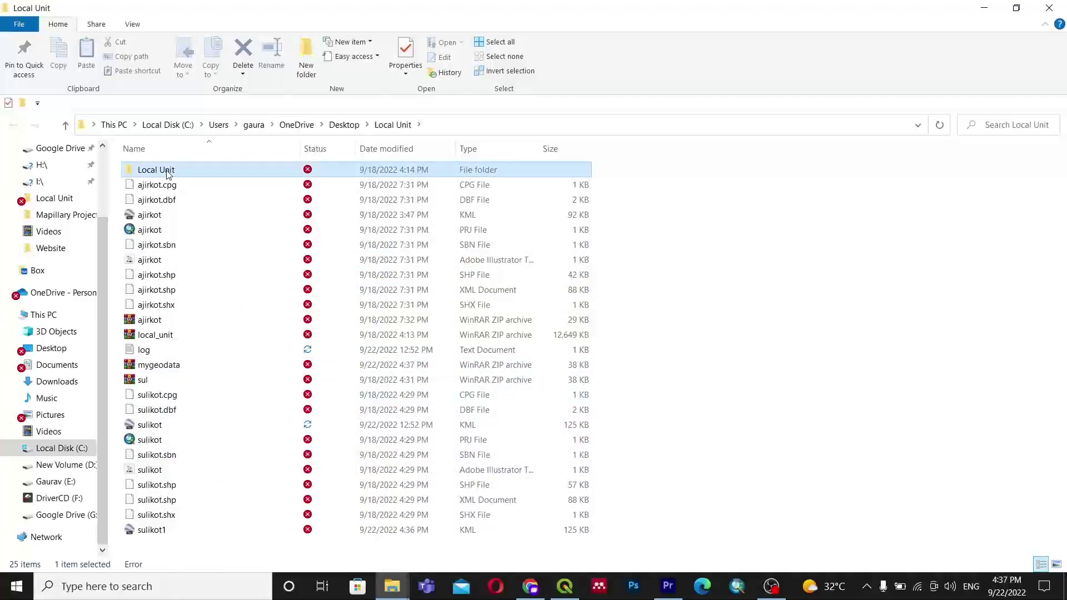
pyautogui.doubleClick(166, 172)
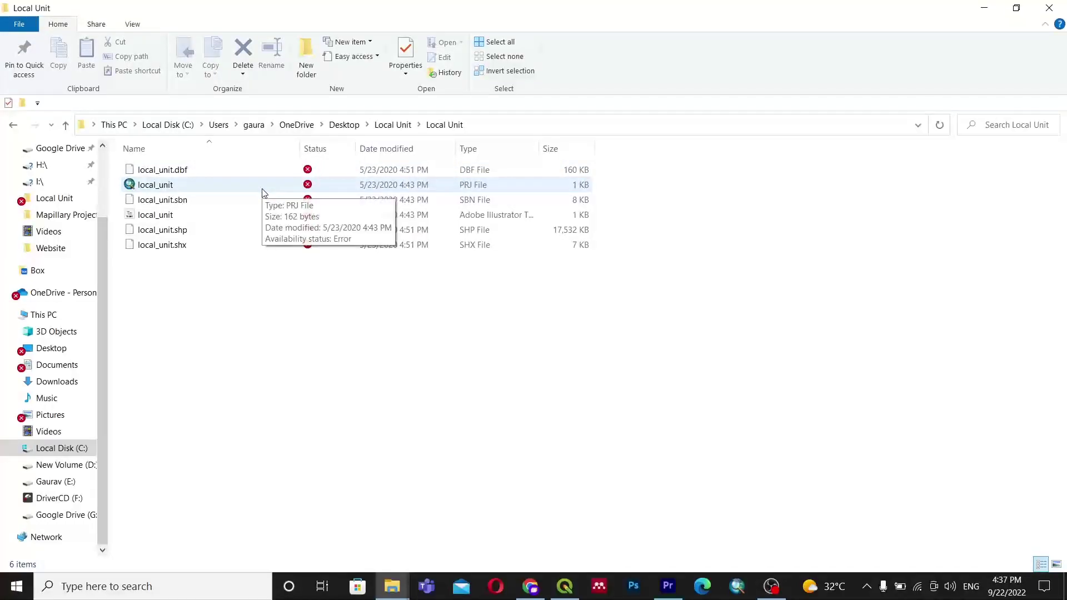
pyautogui.click(379, 126)
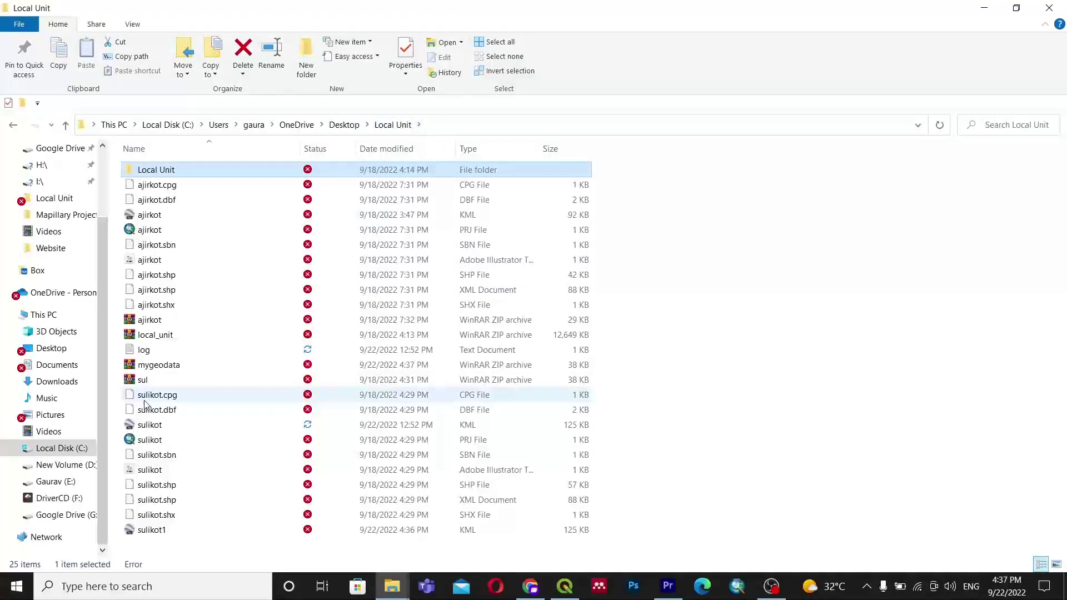
pyautogui.doubleClick(143, 367)
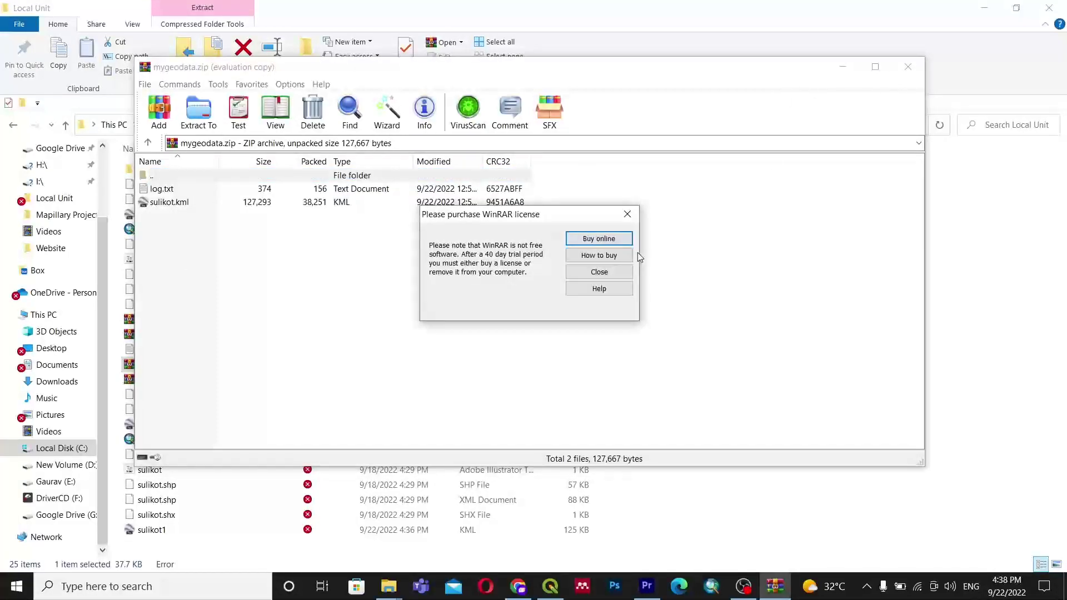
# Close WinRAR and compare the extracted sulikot KML with sulikot1 in Explorer
pyautogui.click(599, 272)
pyautogui.click(909, 67)
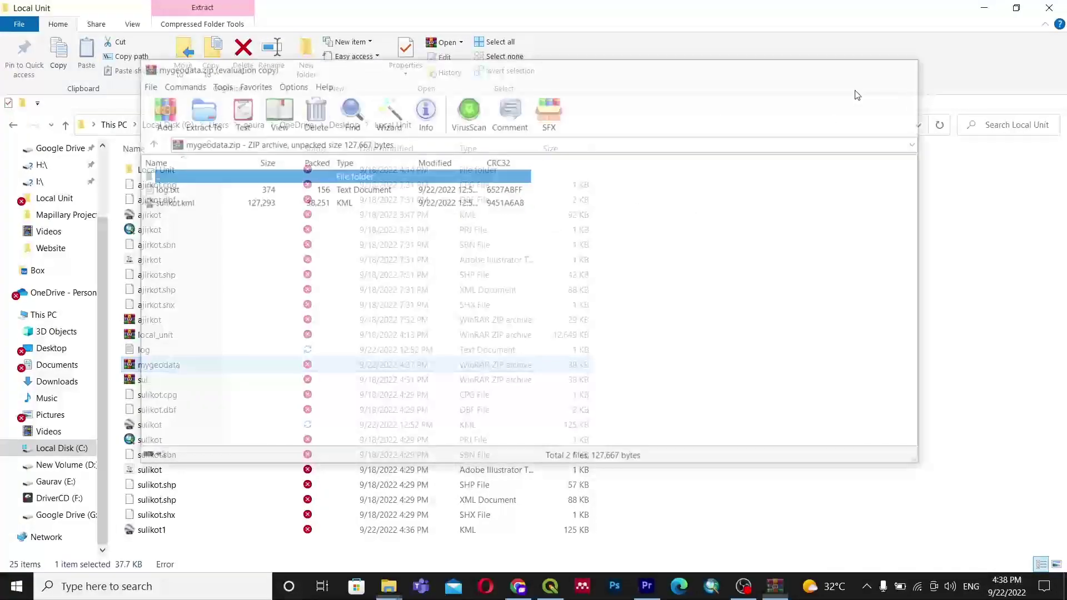
pyautogui.click(160, 428)
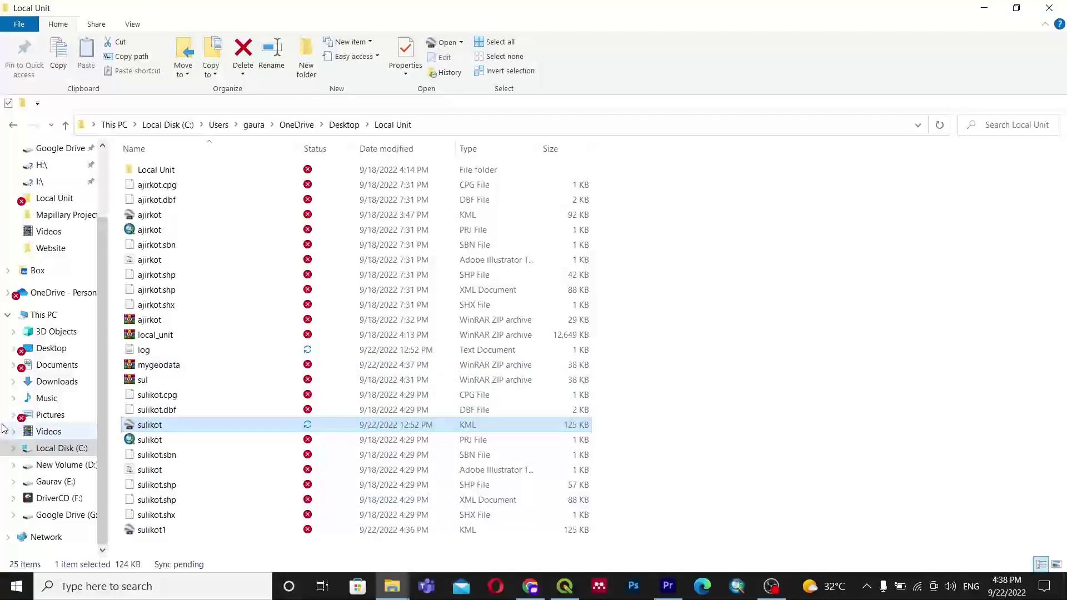
pyautogui.click(160, 531)
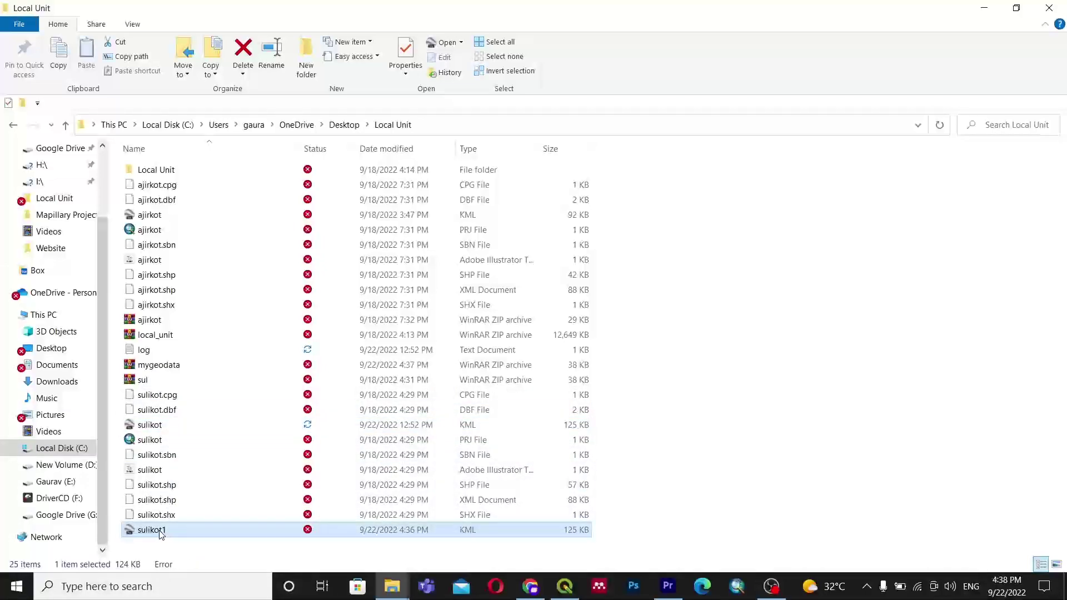
pyautogui.click(158, 428)
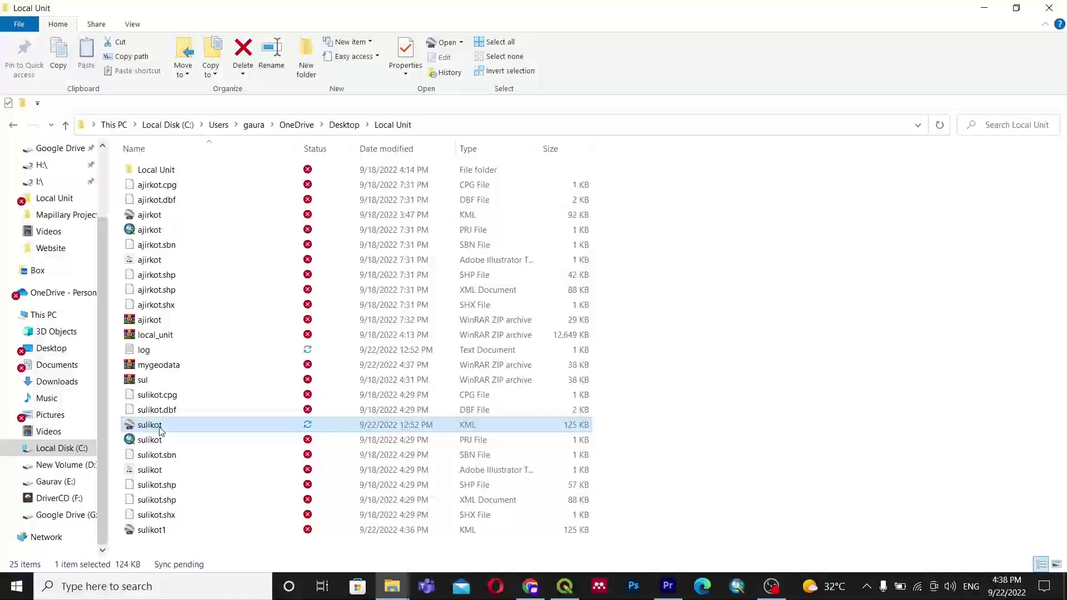
pyautogui.click(706, 320)
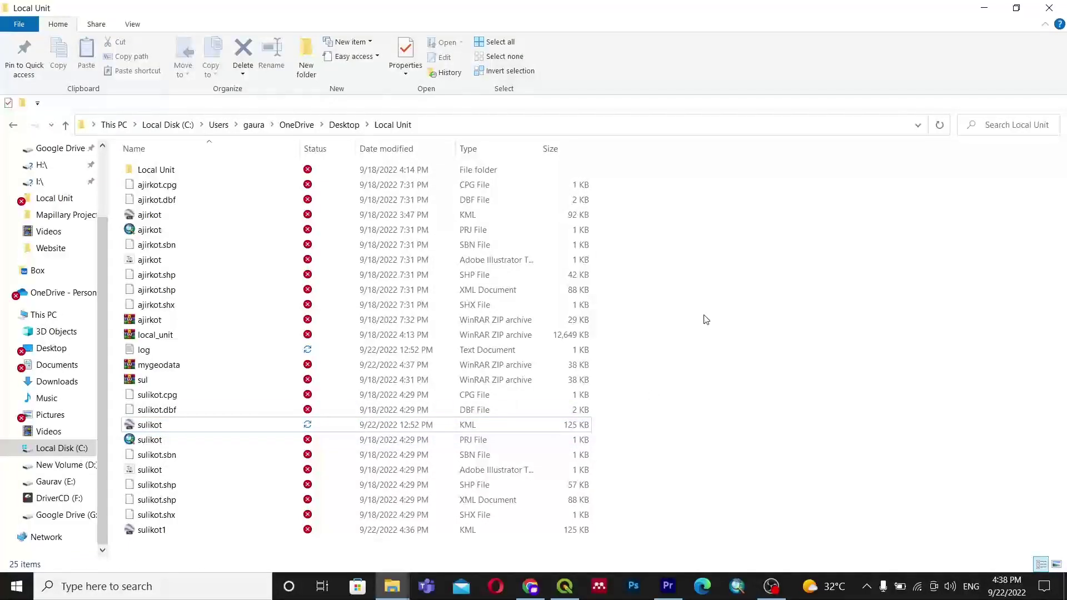
# Load Google Maps in a new browser tab
pyautogui.click(530, 587)
pyautogui.click(686, 12)
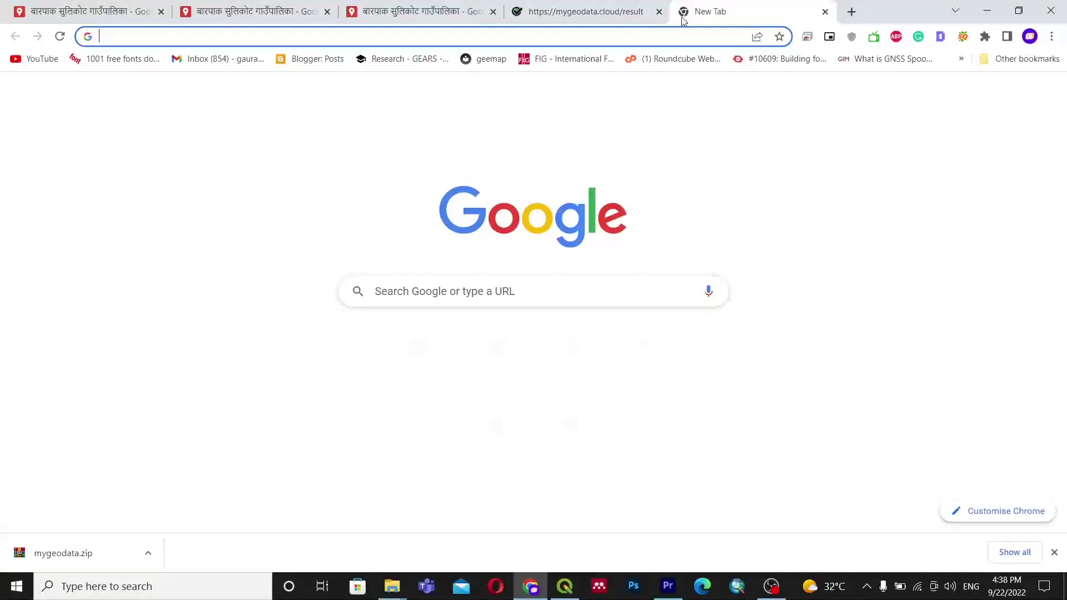
pyautogui.write('maps')
pyautogui.press('Return')
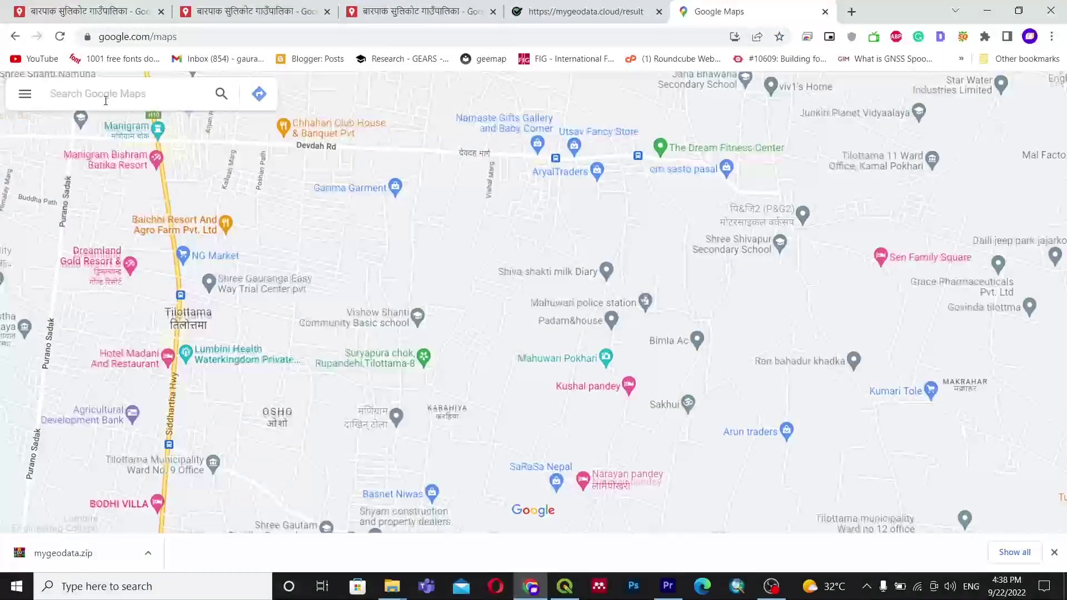
# Create a new custom map from Your places > Maps
pyautogui.click(106, 100)
pyautogui.click(25, 93)
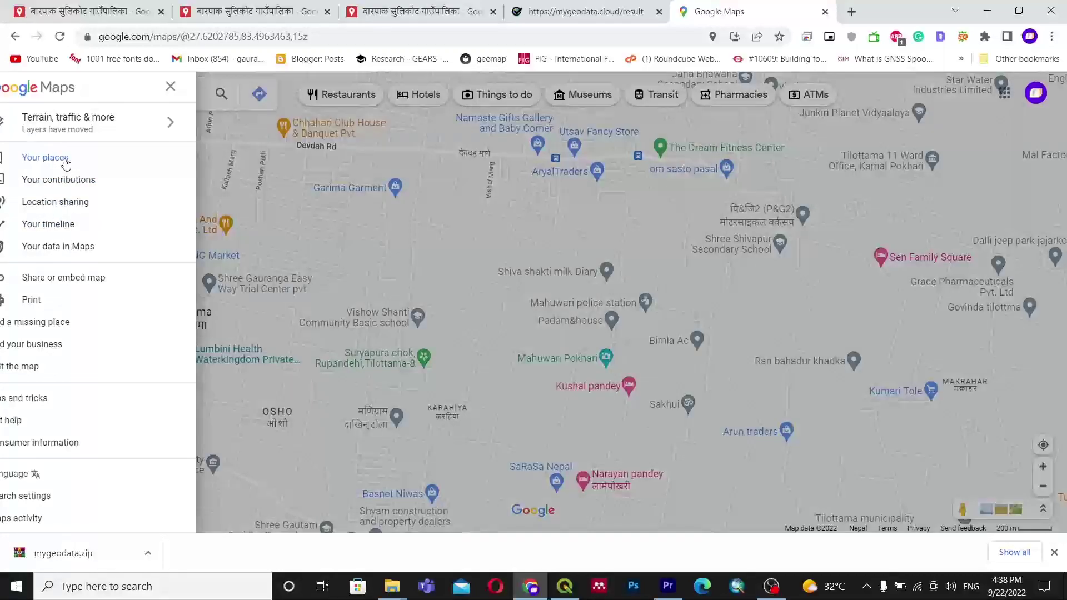
pyautogui.click(67, 160)
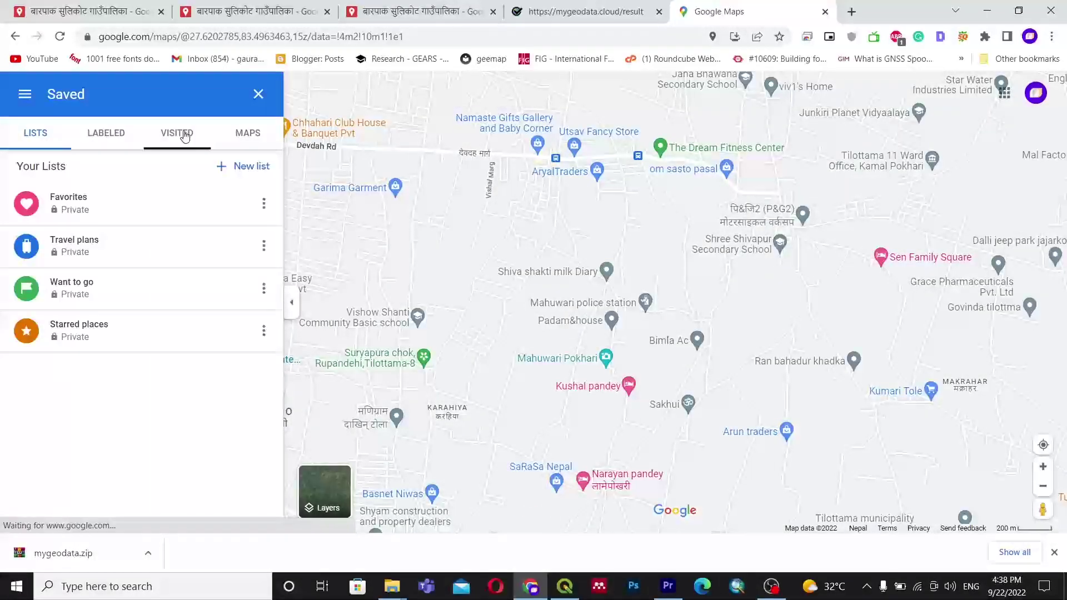
pyautogui.click(248, 134)
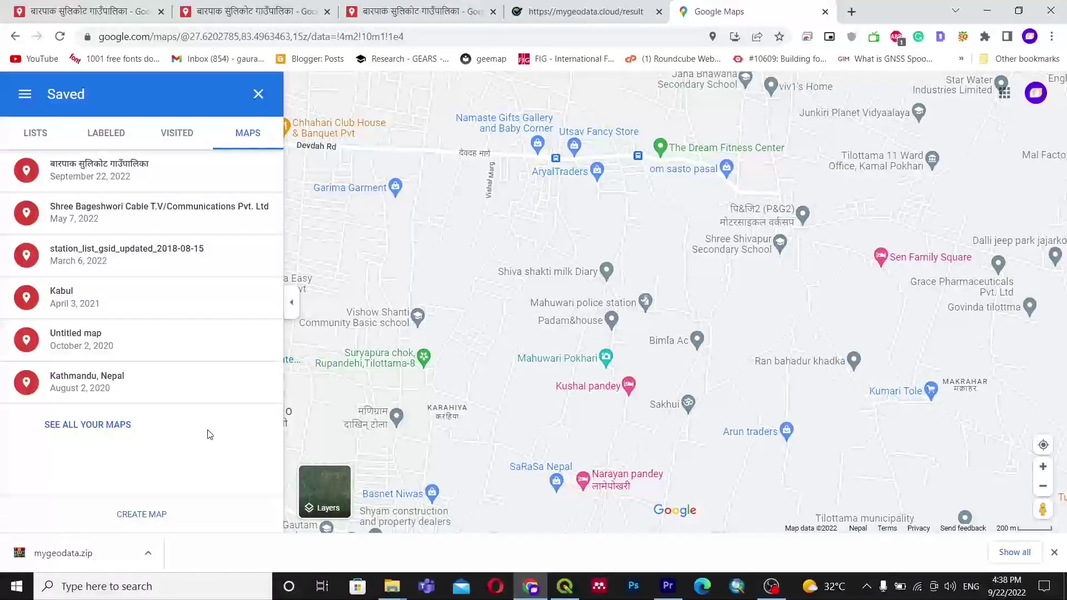
pyautogui.click(1054, 554)
pyautogui.click(142, 555)
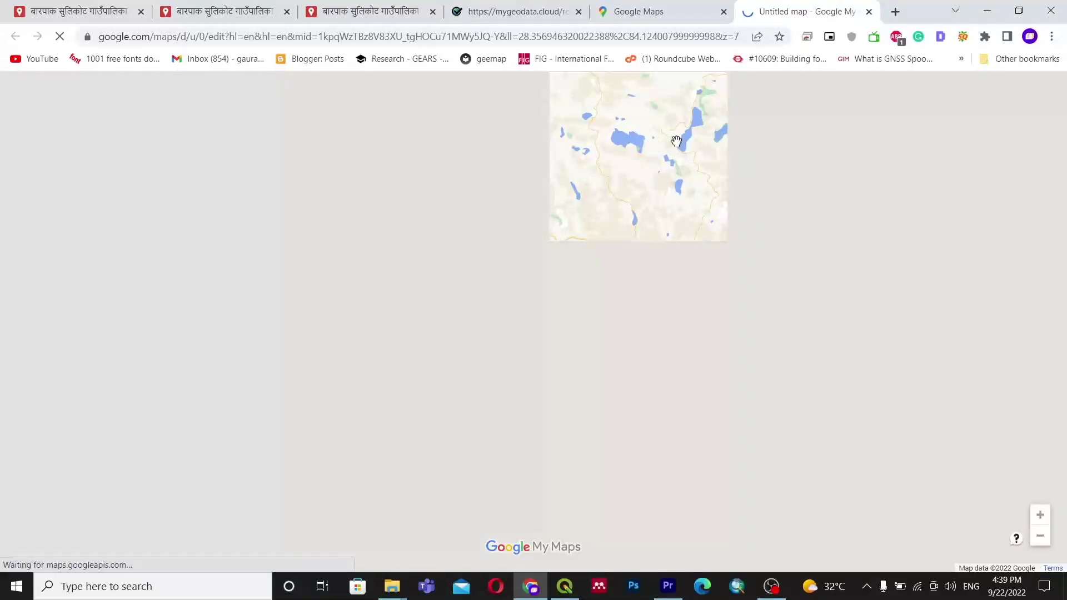
# Pan the new Untitled map to centre Nepal
pyautogui.moveTo(610, 172); pyautogui.dragTo(545, 216)
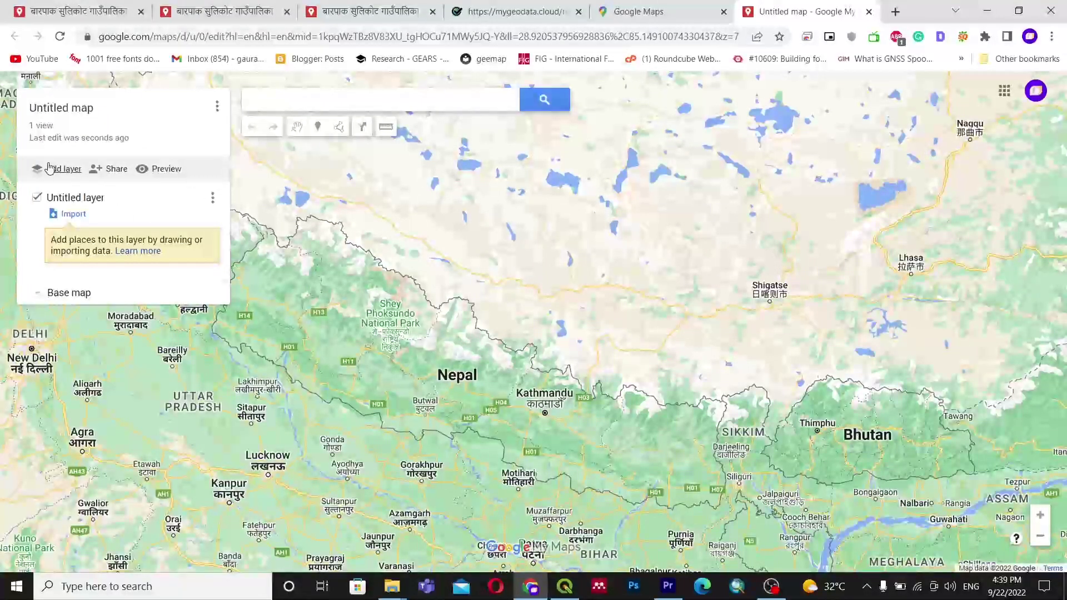
# Import the sulikot KML file from the computer into the empty Untitled layer
pyautogui.click(65, 216)
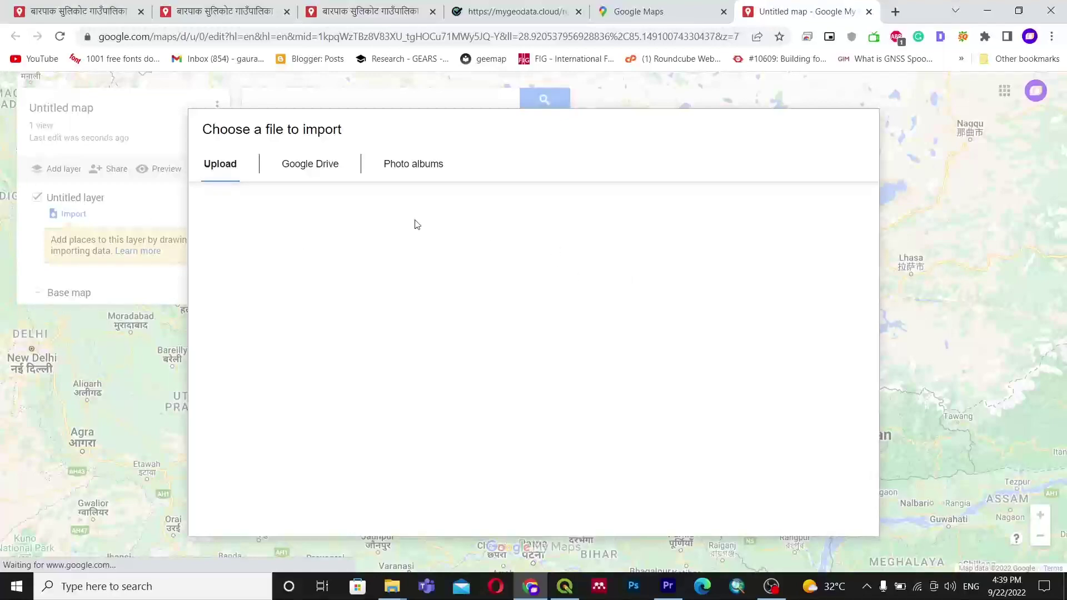
pyautogui.click(552, 359)
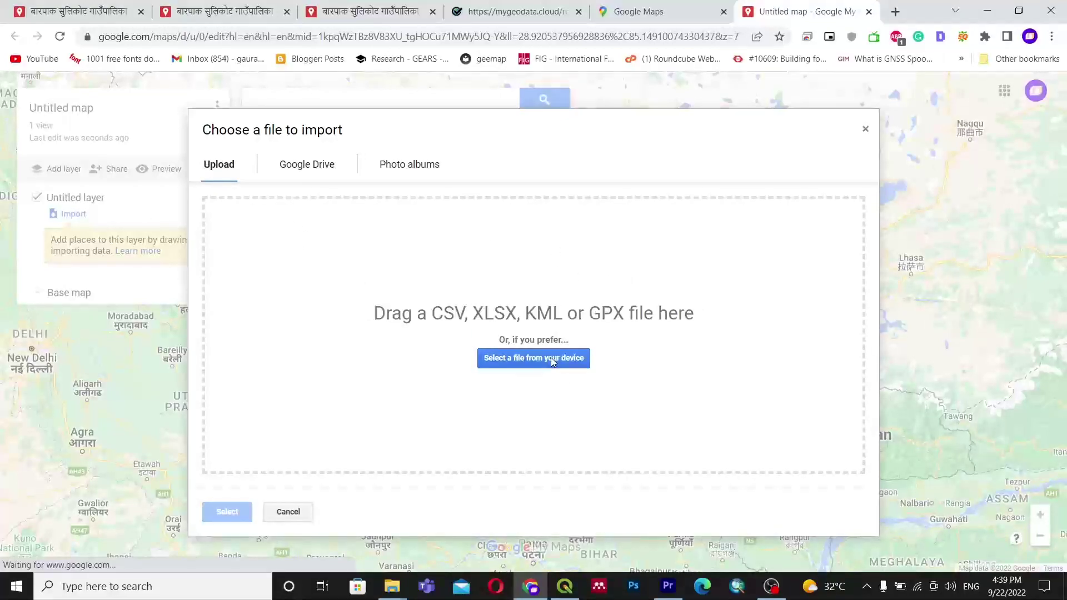
pyautogui.scroll(-5, 161, 191)
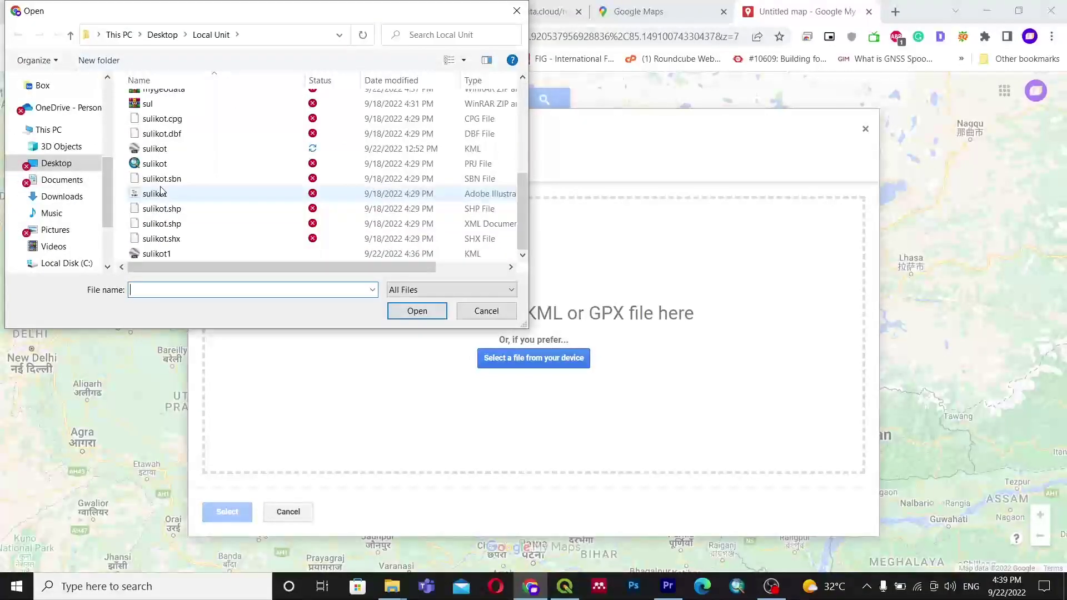
pyautogui.click(154, 151)
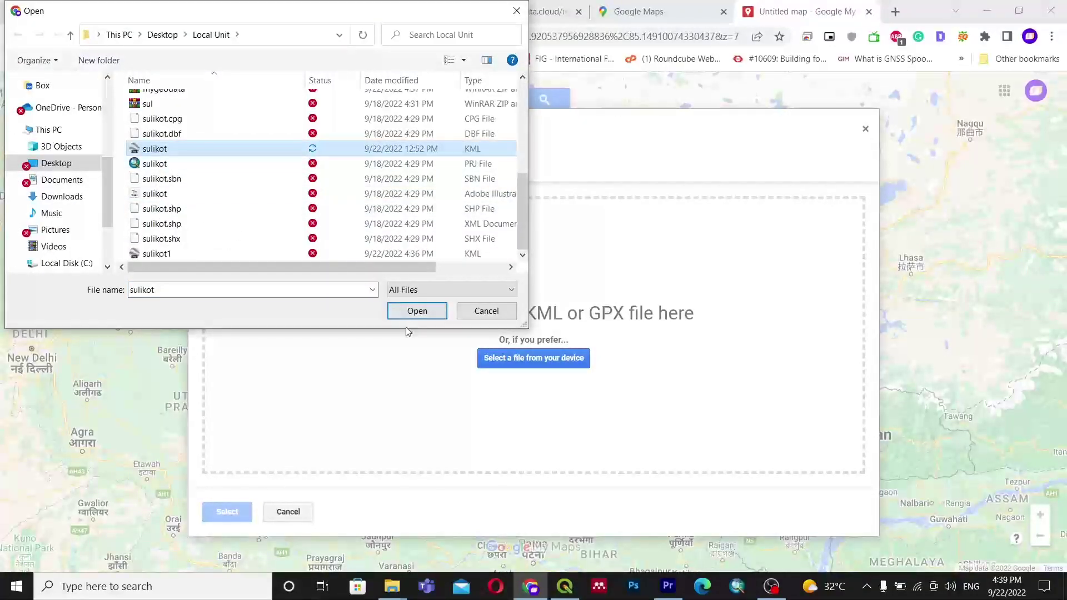
pyautogui.click(417, 311)
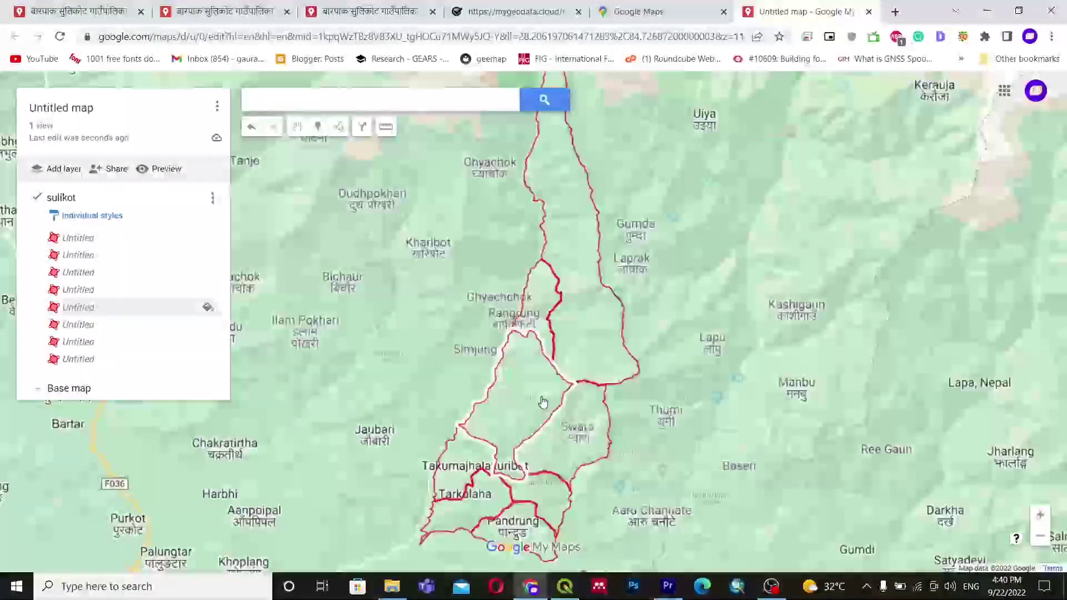
pyautogui.scroll(-3, 543, 401)
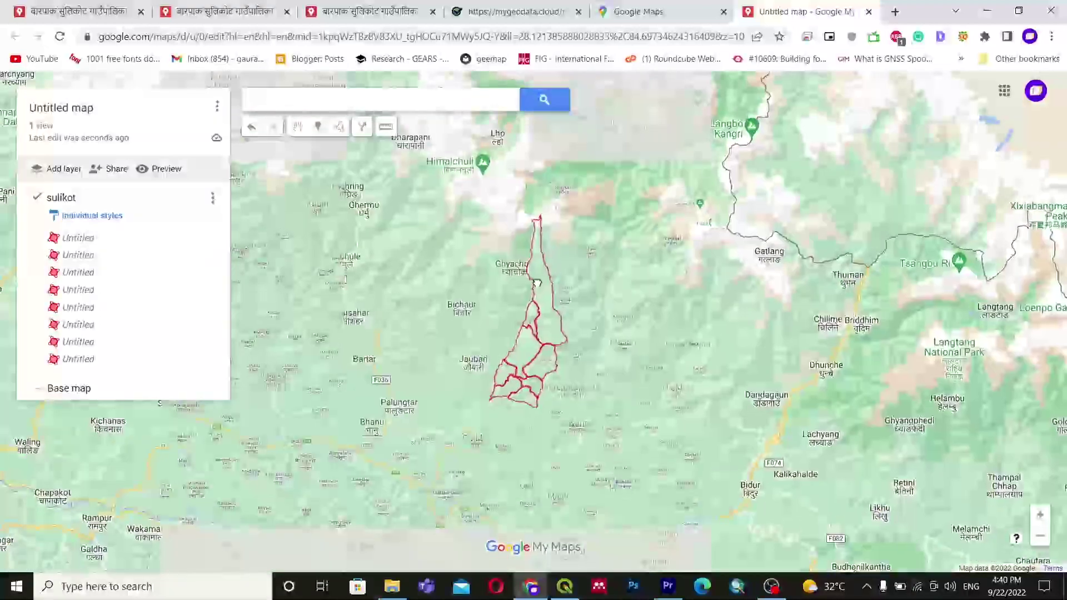
pyautogui.scroll(3, 537, 284)
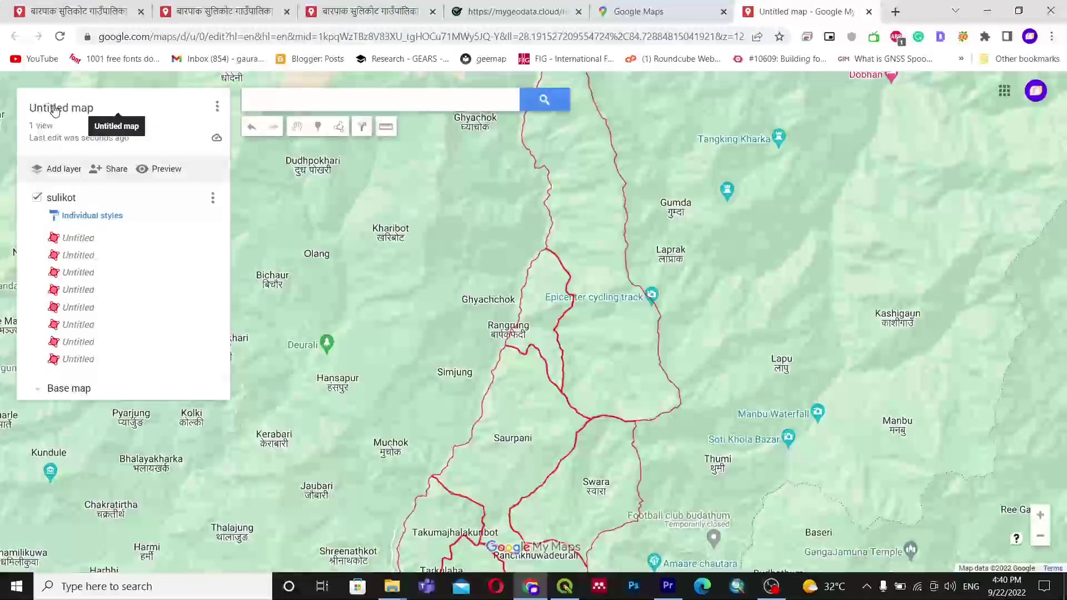
# Retitle the map from 'Untitled map' to 'Sulikot Rural Municipality'
pyautogui.click(54, 109)
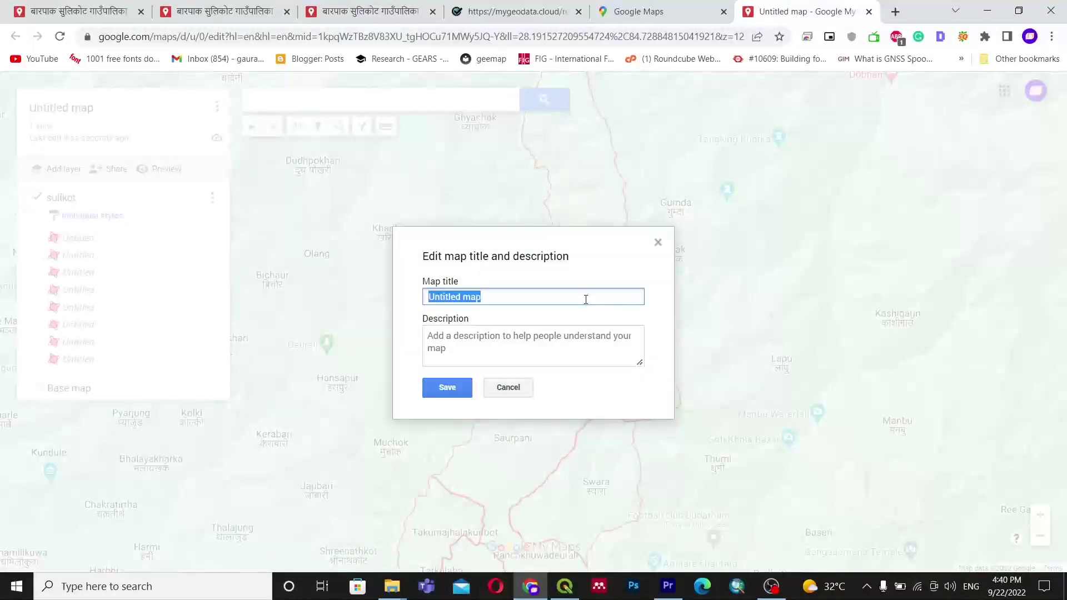
pyautogui.write('Sulikot Rural Municipality')
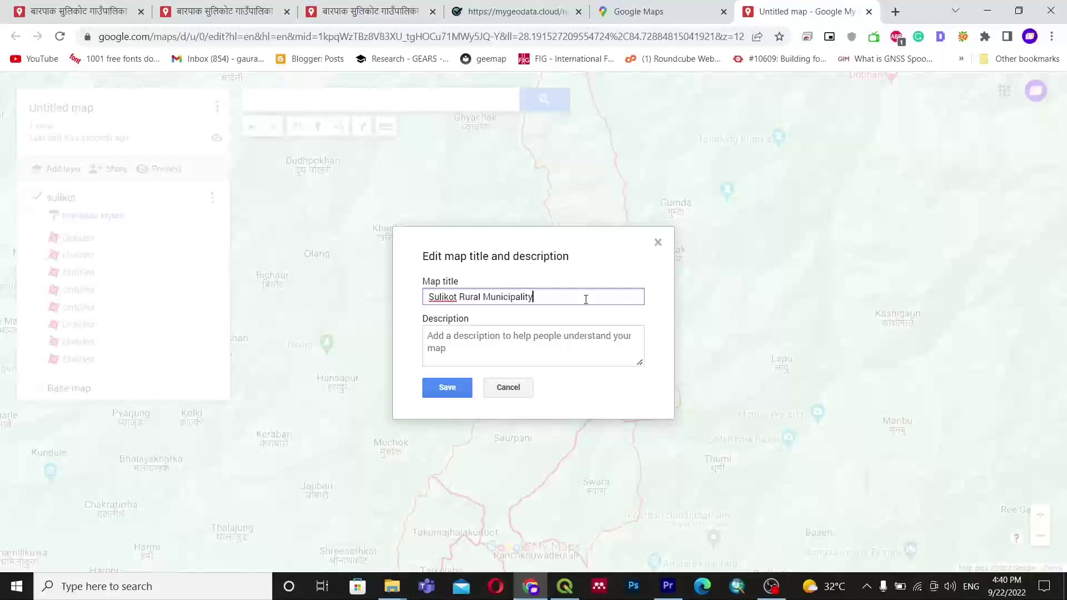
pyautogui.press('Return')
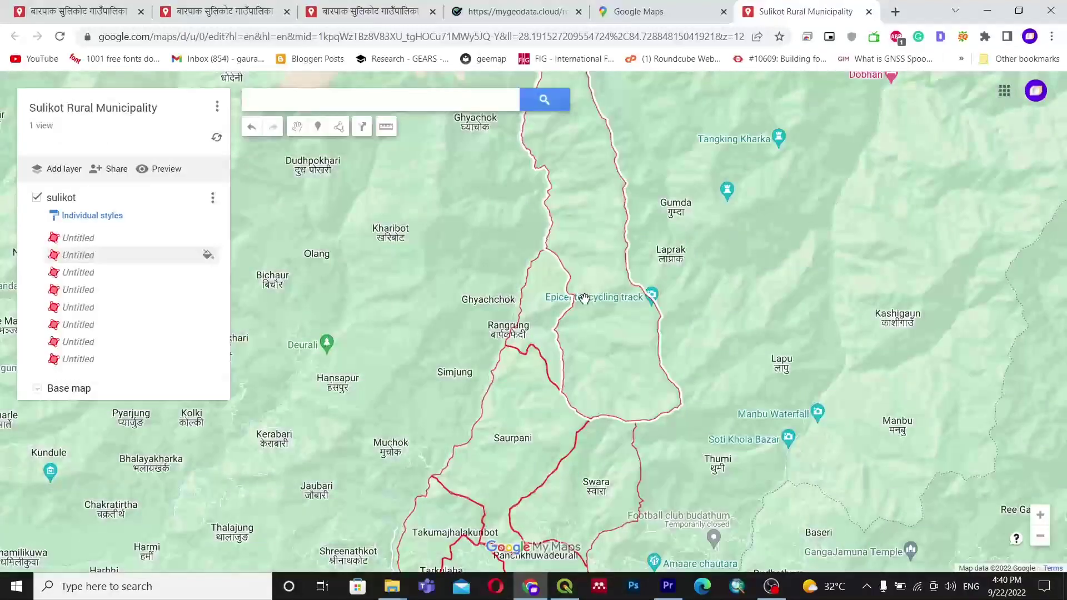
# Open the second Untitled ward polygon's details in the sulikot layer and rename it 'Ward 1'
pyautogui.click(93, 239)
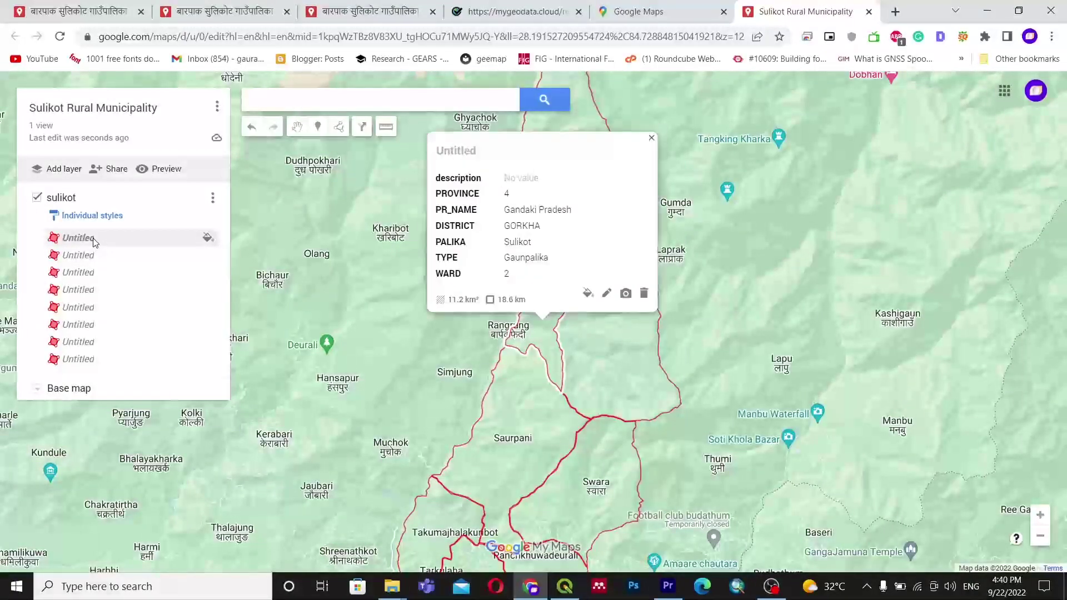
pyautogui.click(108, 256)
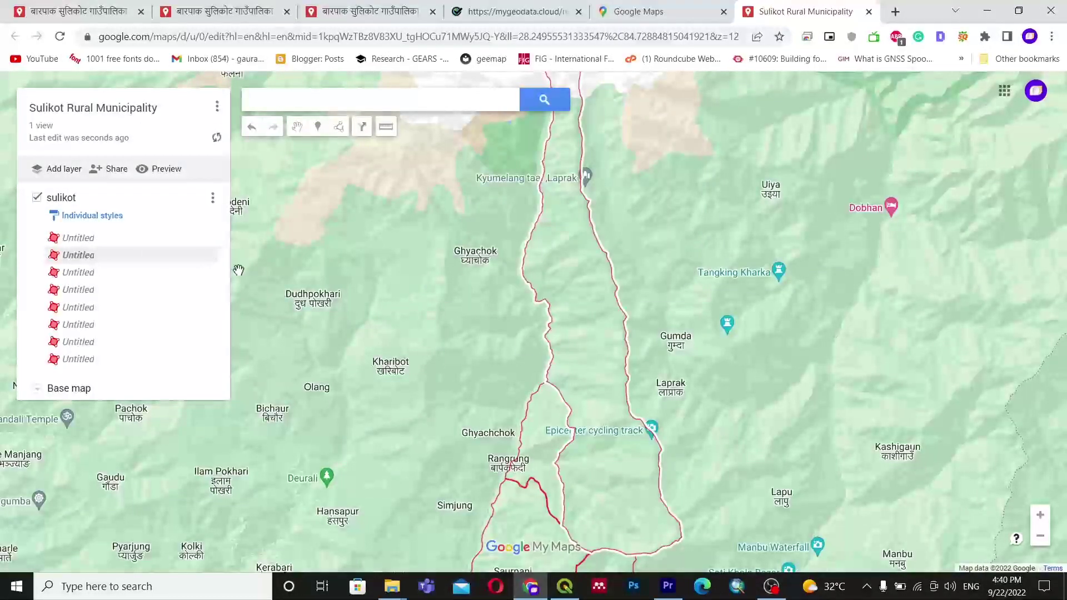
pyautogui.click(82, 256)
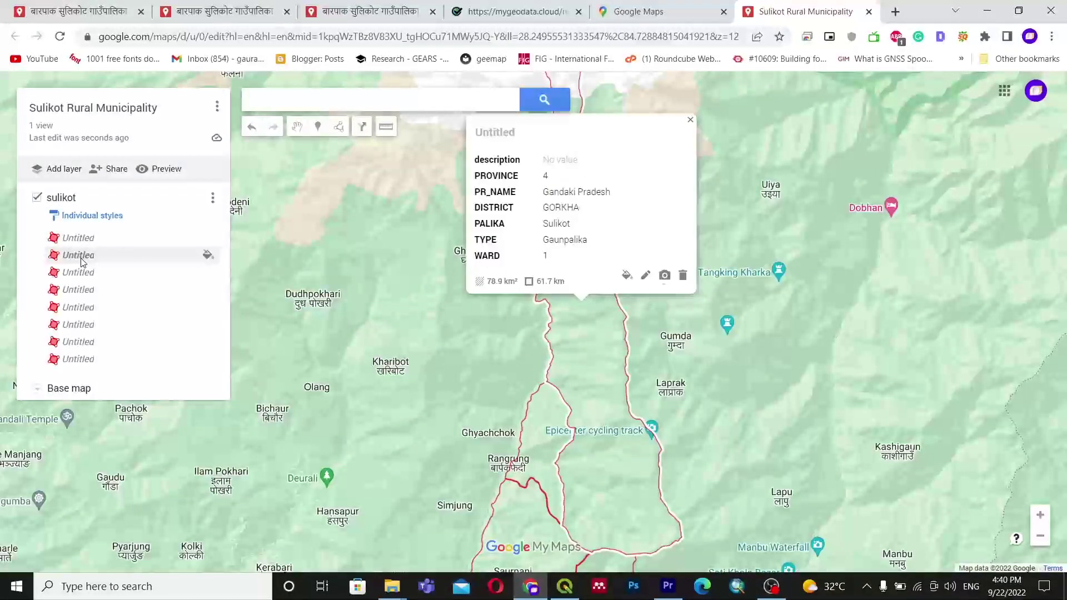
pyautogui.doubleClick(508, 136)
pyautogui.click(563, 343)
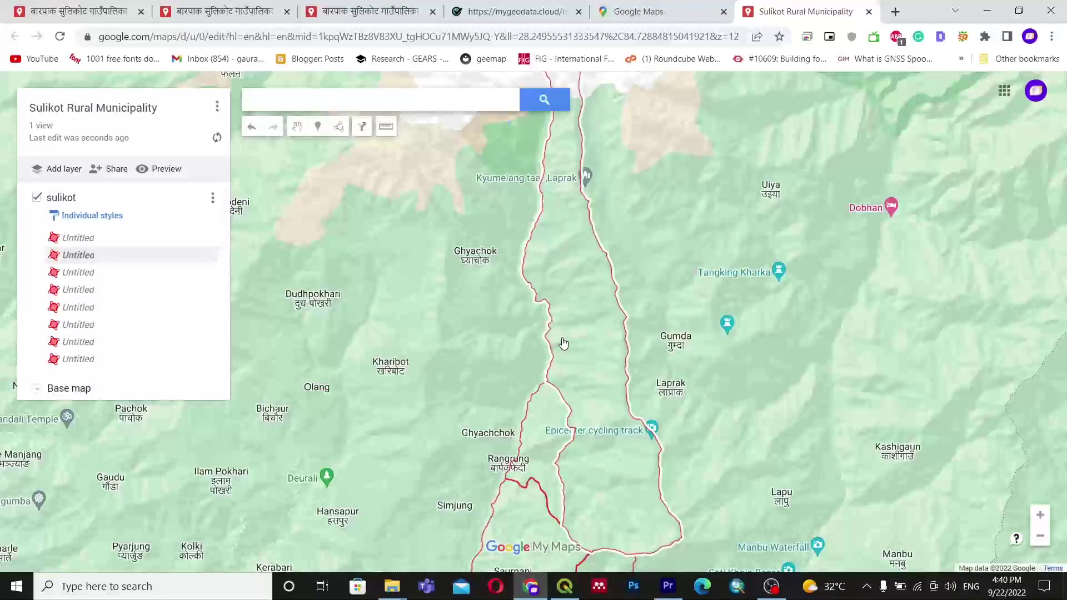
pyautogui.click(83, 255)
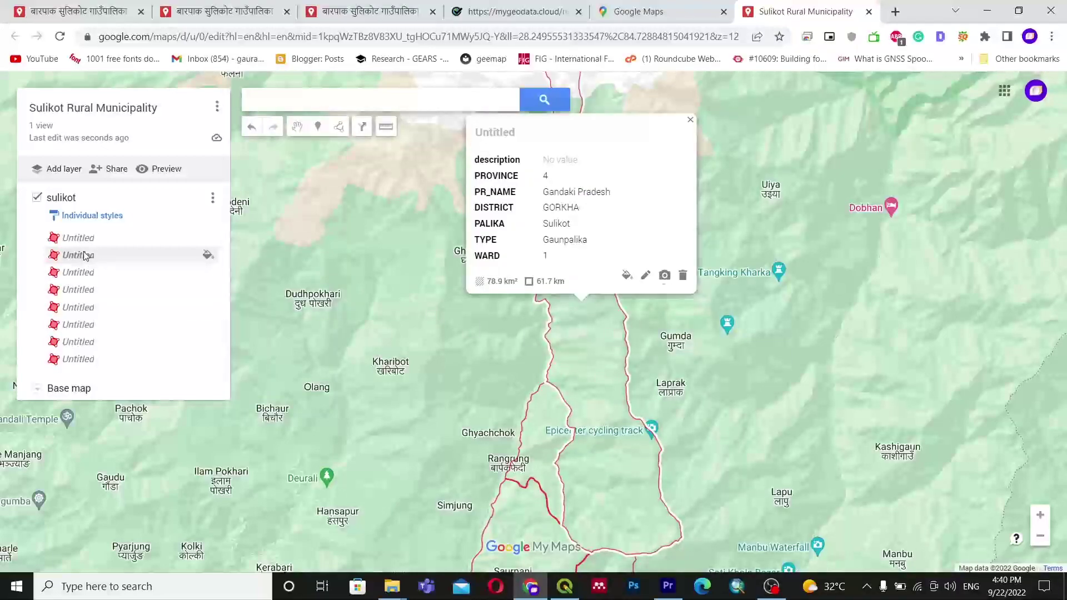
pyautogui.click(645, 275)
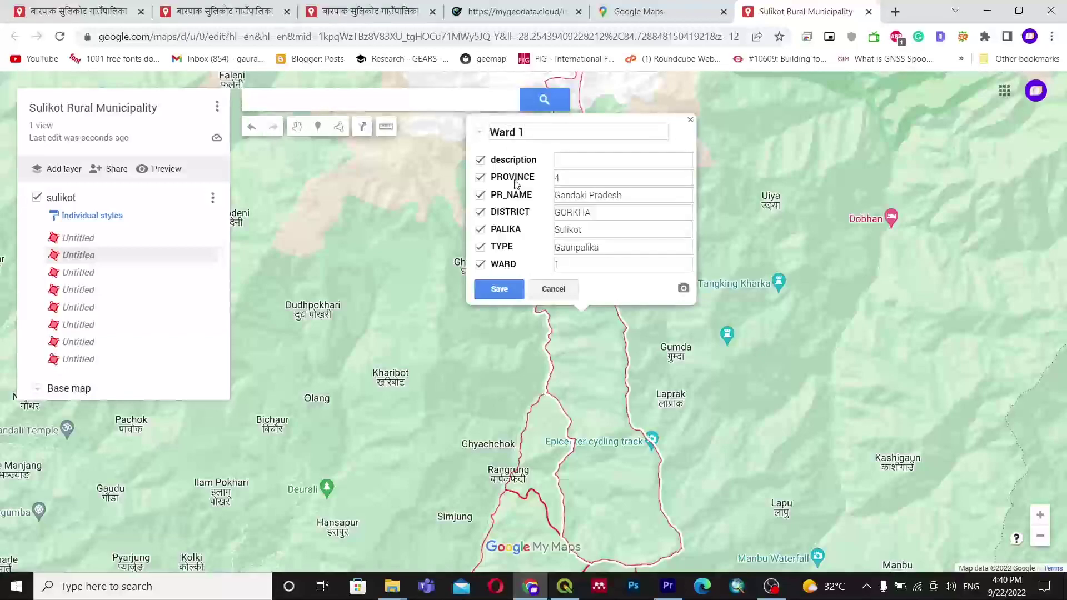
pyautogui.click(499, 289)
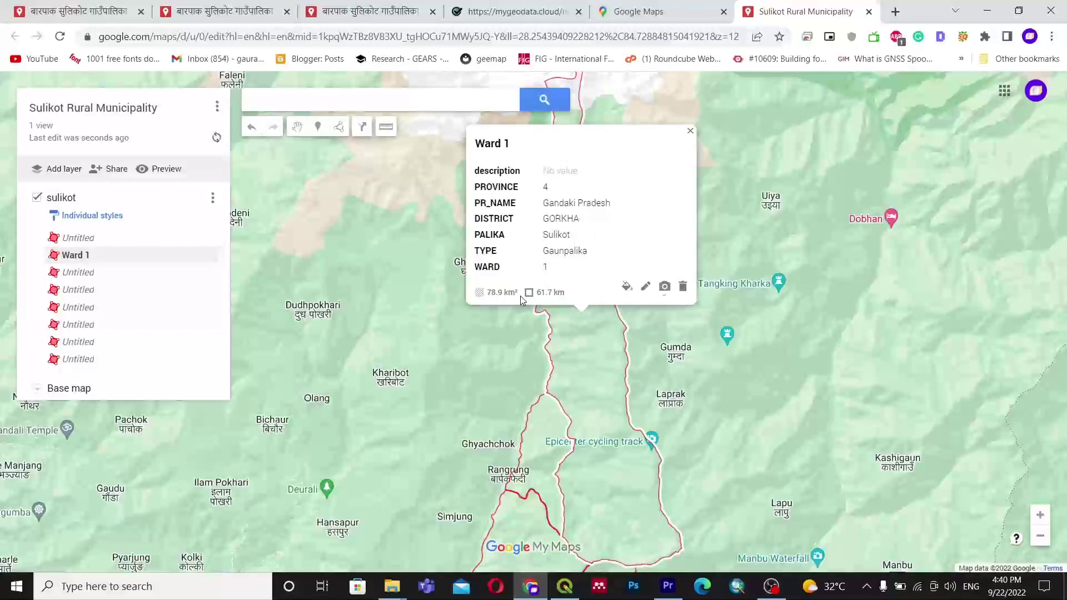
# Give the Ward 1 polygon an orange fill with full opacity
pyautogui.click(626, 286)
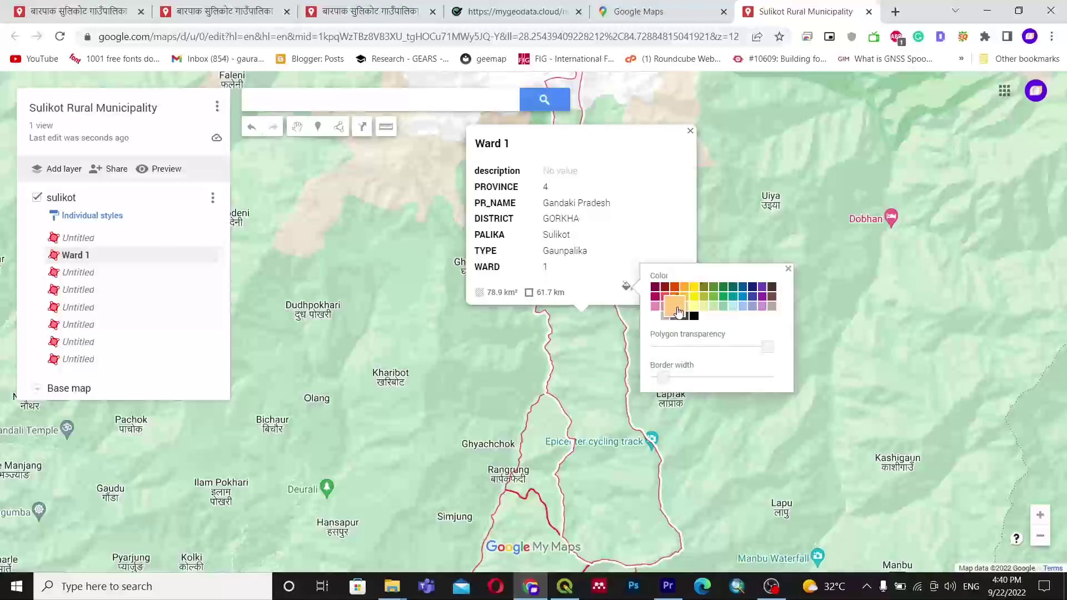
pyautogui.click(684, 287)
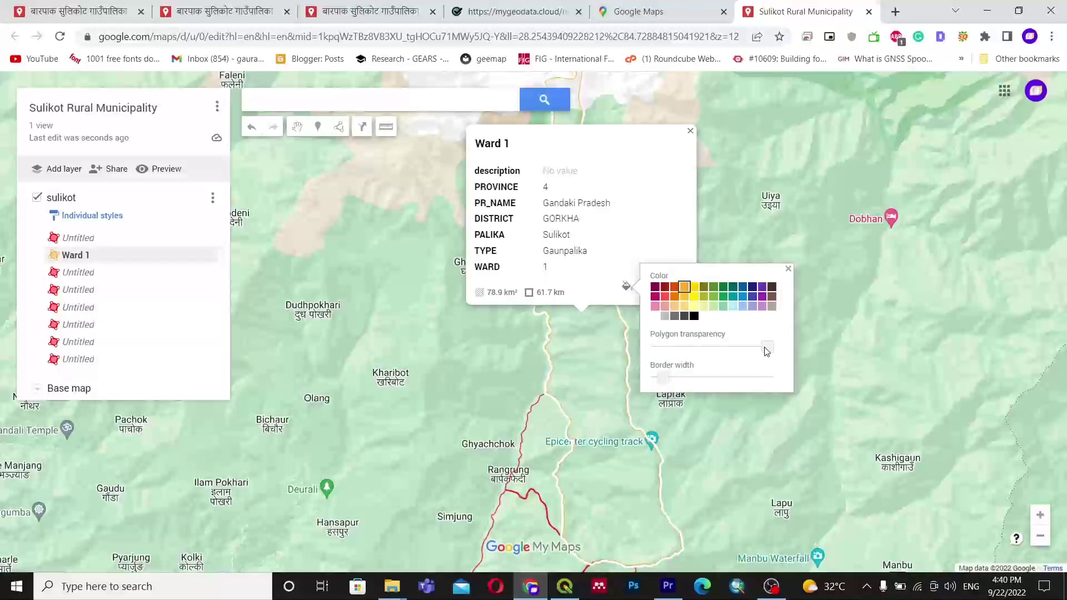
pyautogui.moveTo(767, 350); pyautogui.dragTo(702, 351)
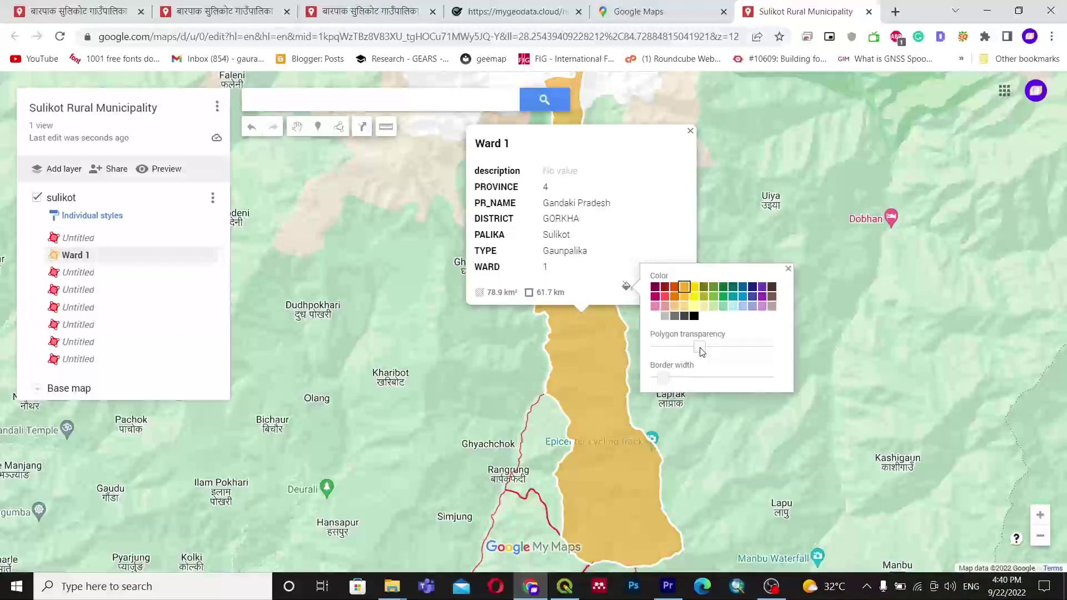
pyautogui.click(789, 269)
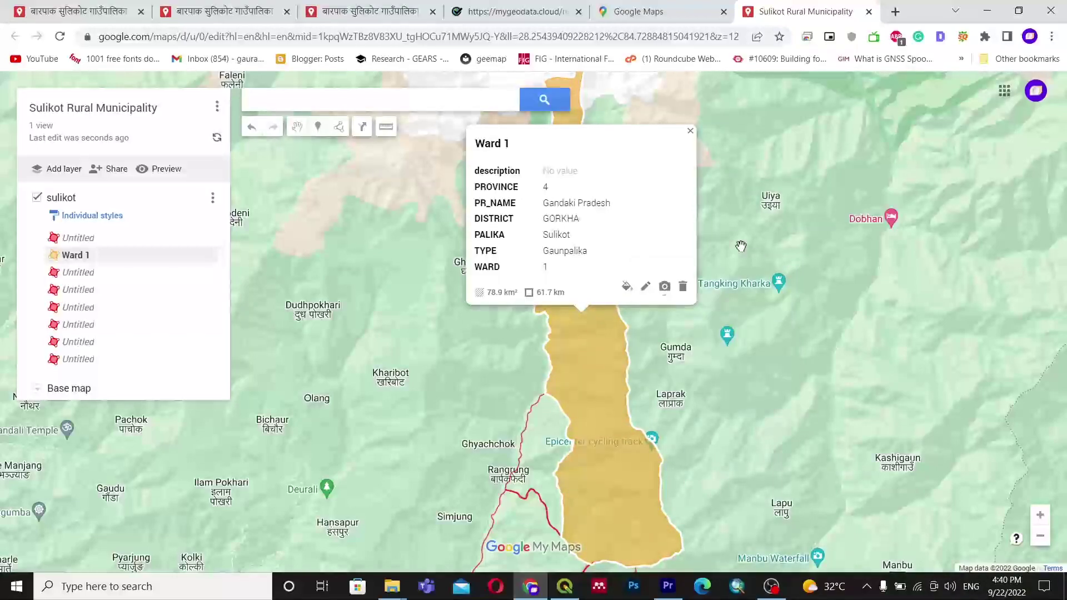
# Close the info card, pan the map to centre all ward boundaries, and reopen Ward 1's details
pyautogui.click(690, 131)
pyautogui.scroll(-1, 636, 230)
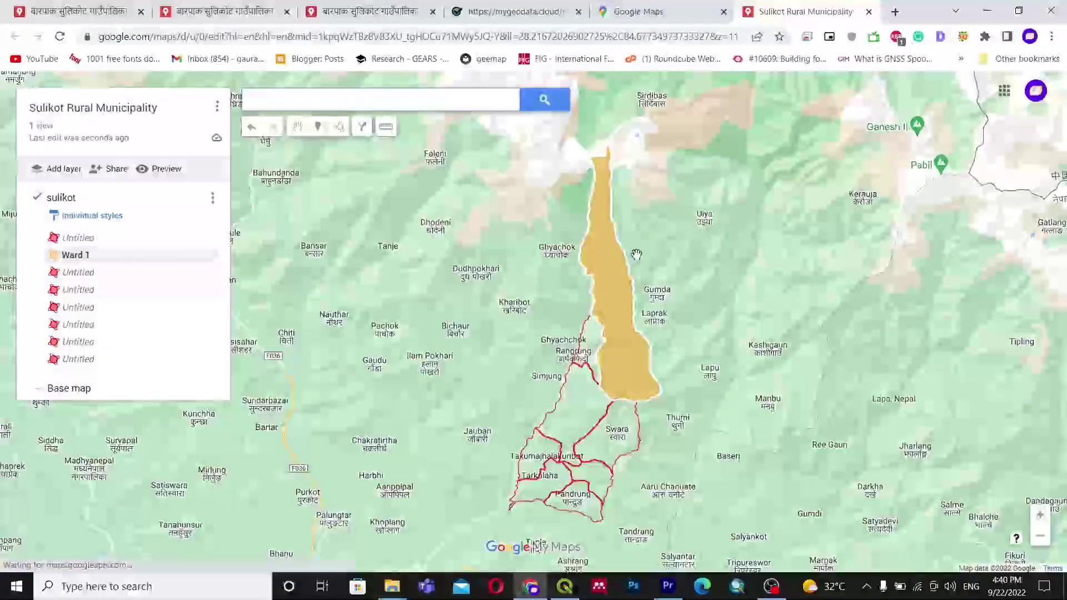
pyautogui.moveTo(636, 259); pyautogui.dragTo(614, 209)
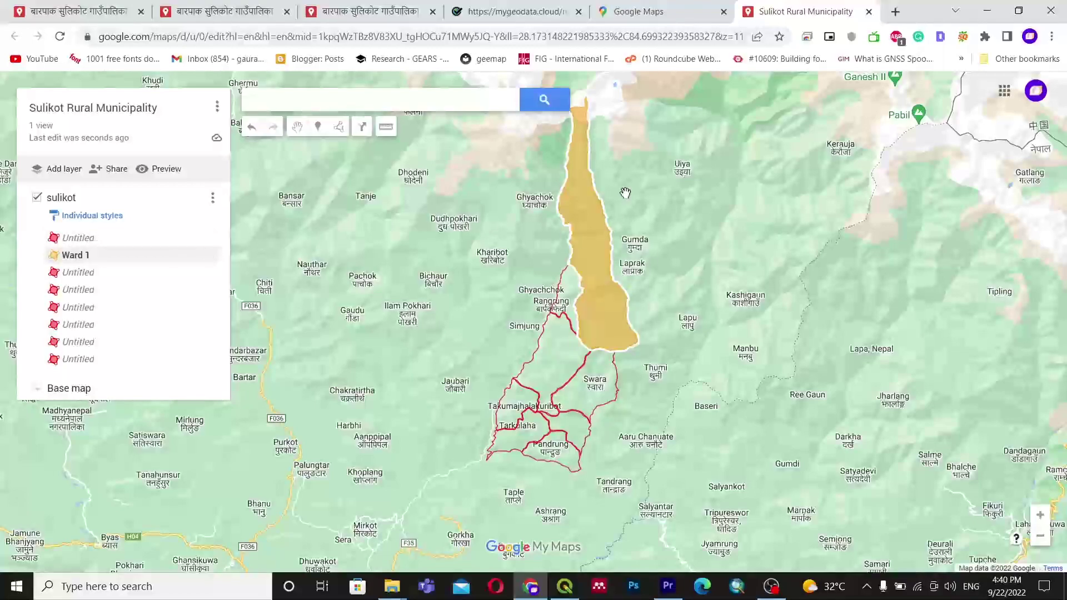
pyautogui.moveTo(624, 195); pyautogui.dragTo(614, 227)
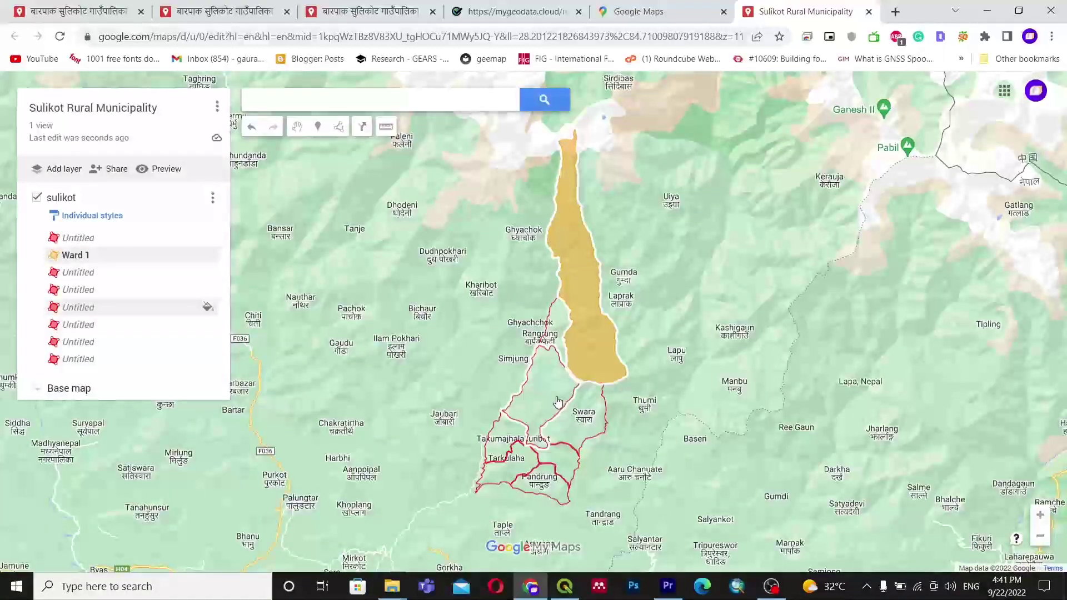
pyautogui.click(574, 235)
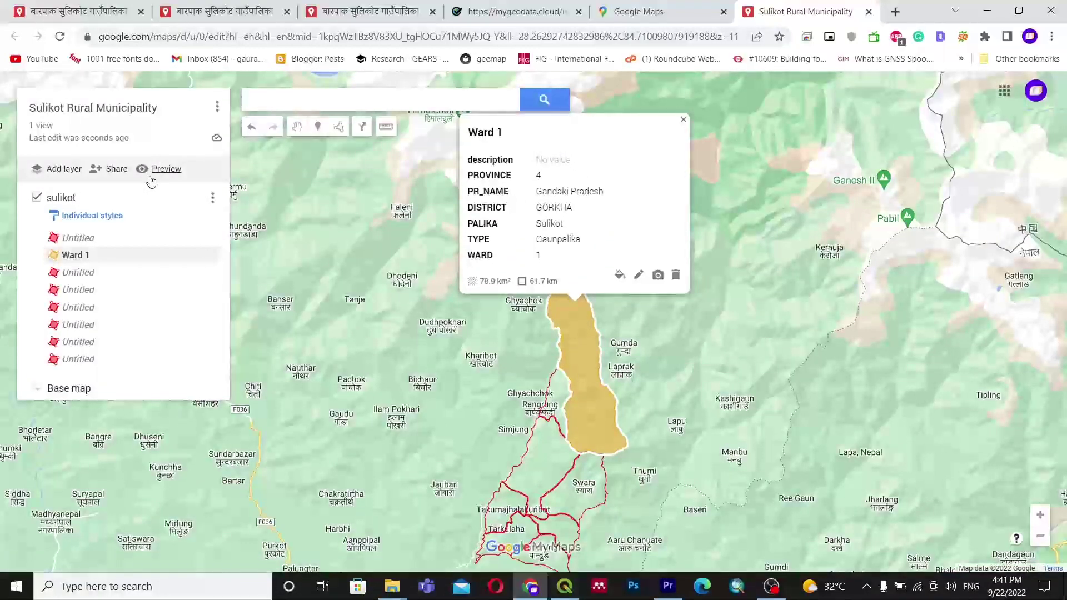
# Share the map with anyone who has the link, hide the owner's name and photo, and copy the link
pyautogui.click(110, 174)
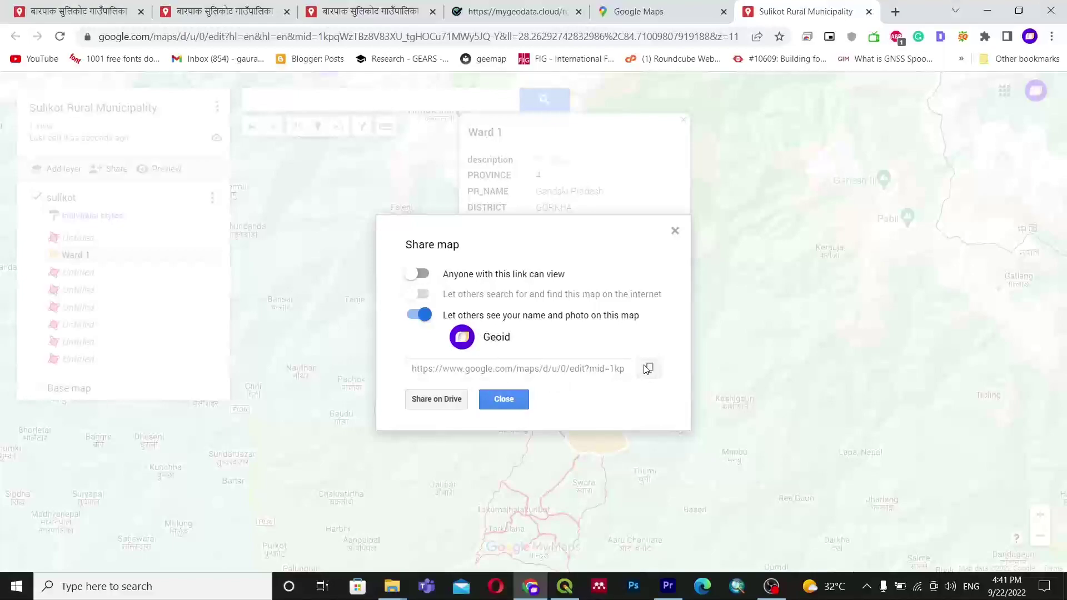
pyautogui.click(422, 275)
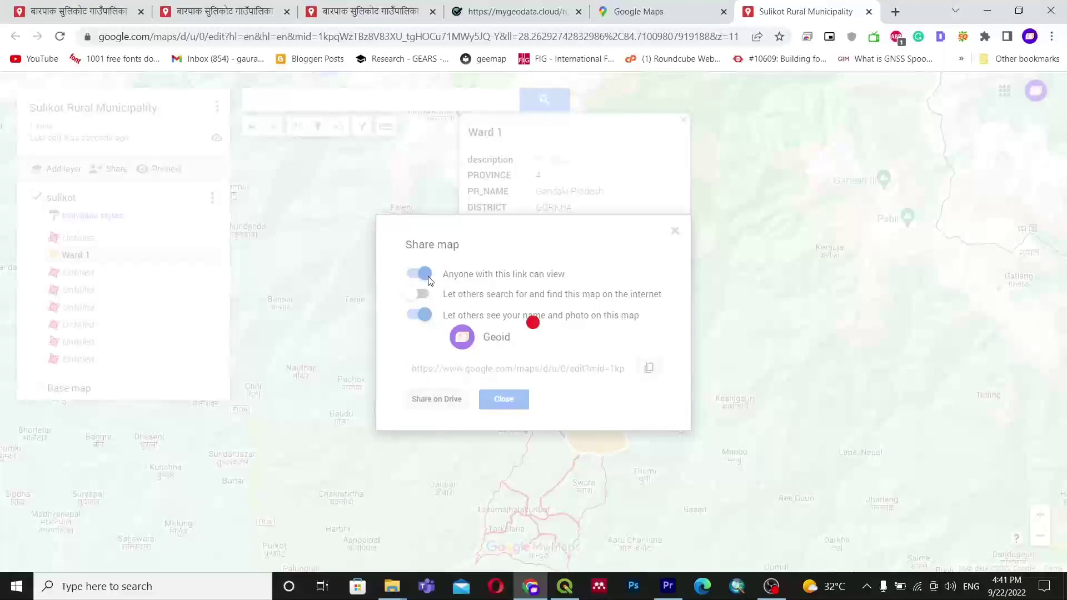
pyautogui.click(425, 316)
pyautogui.click(654, 346)
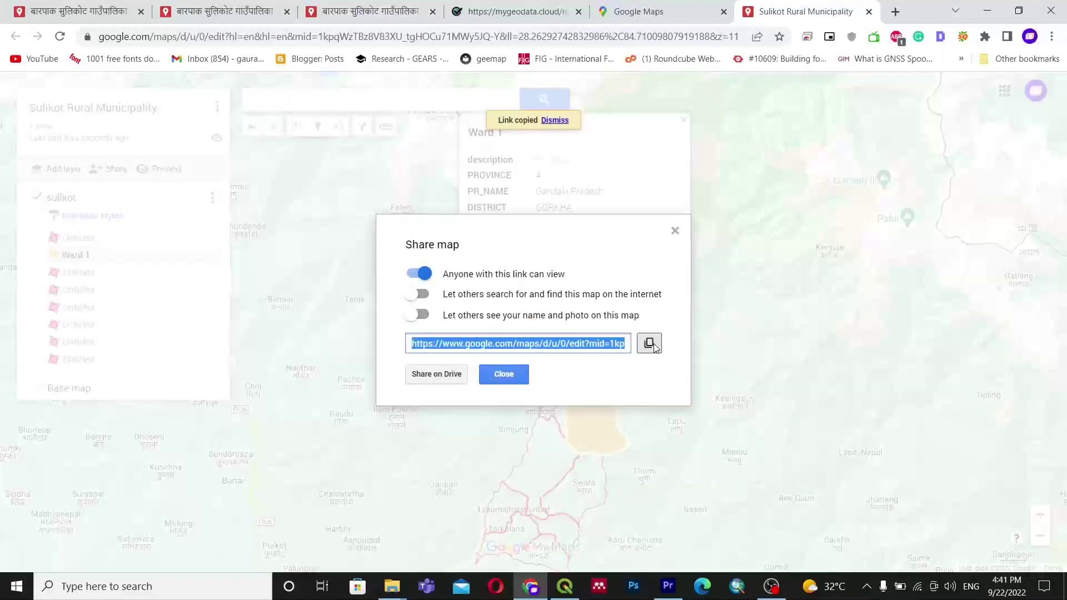
pyautogui.click(504, 375)
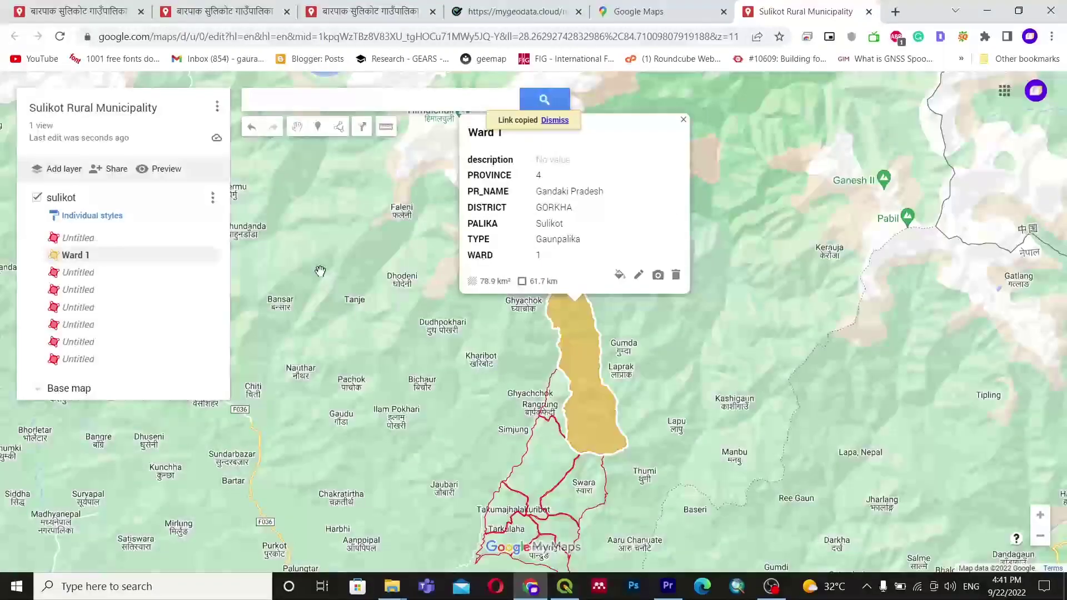
pyautogui.click(160, 170)
# In the preview tab, view the map's Embed map iframe code, then return to the styled ward map tab
pyautogui.click(708, 7)
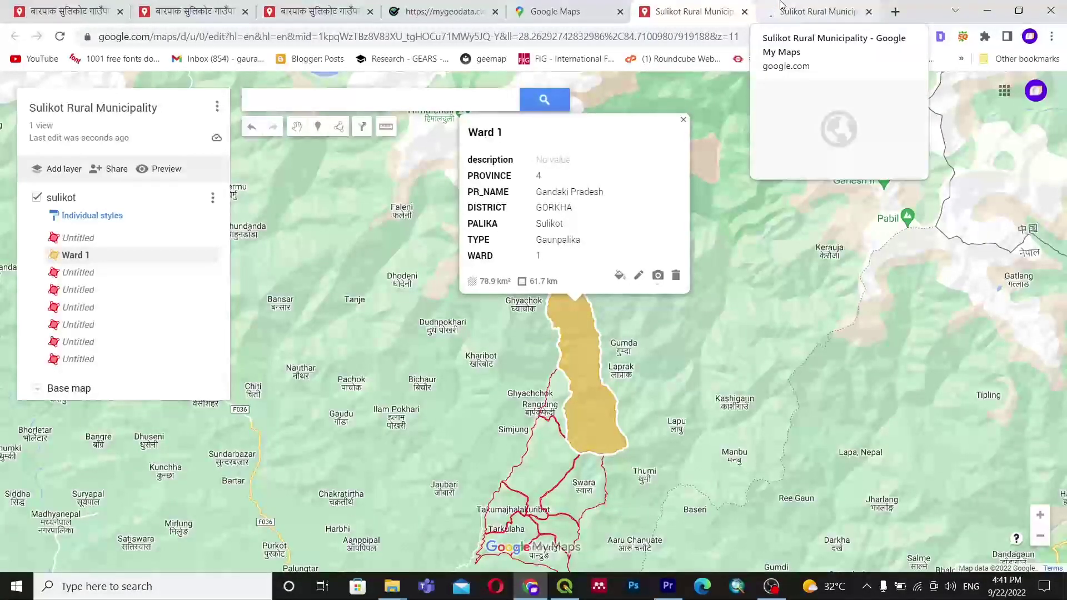
pyautogui.click(781, 5)
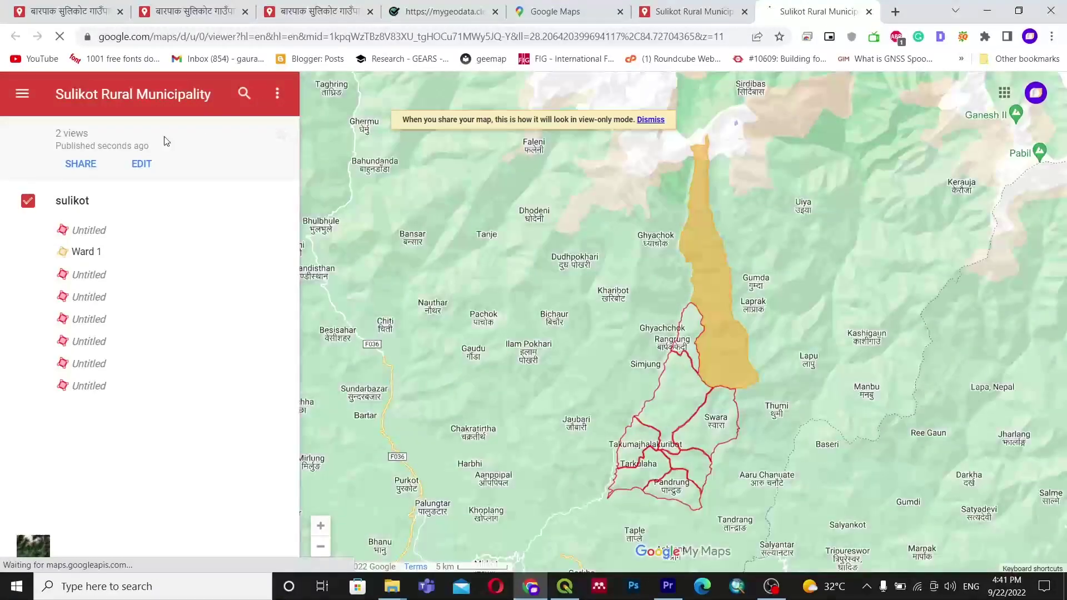
pyautogui.click(278, 97)
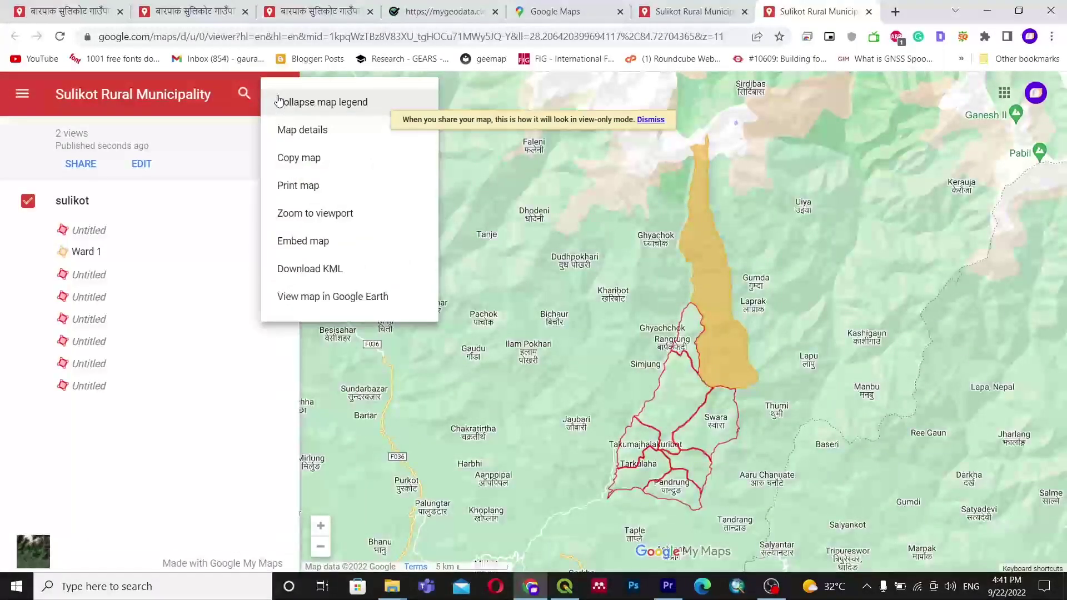
pyautogui.click(258, 98)
pyautogui.click(276, 98)
pyautogui.click(303, 243)
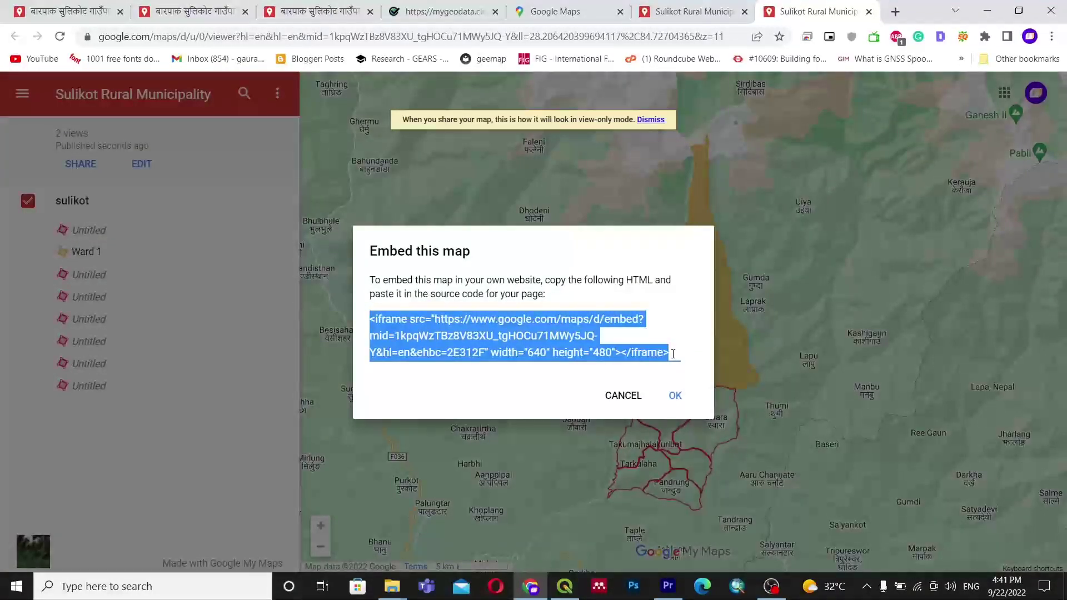
pyautogui.click(676, 397)
pyautogui.scroll(3, 802, 387)
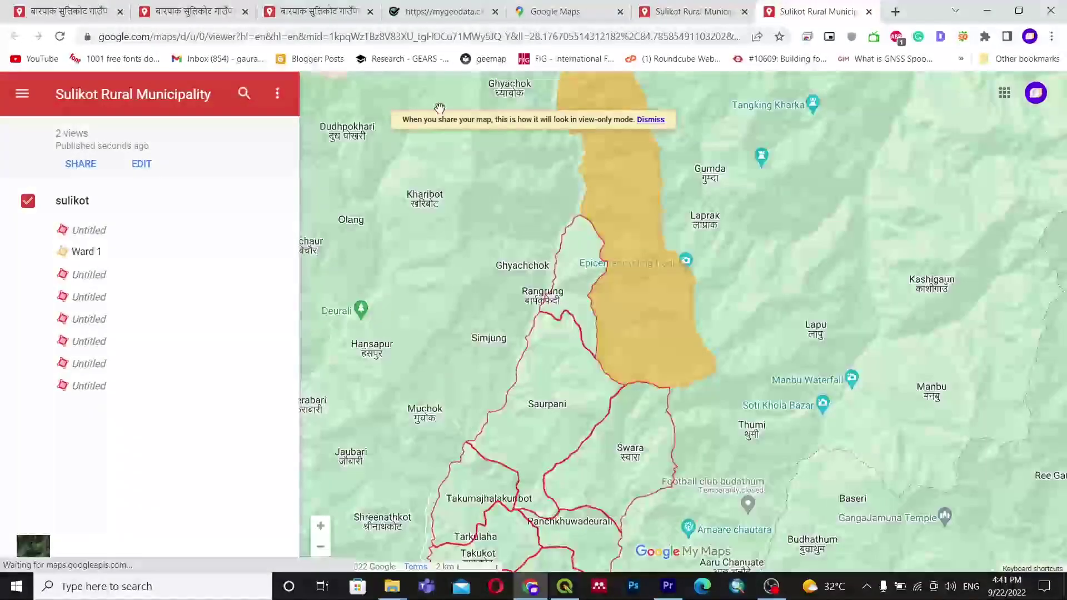
pyautogui.click(314, 11)
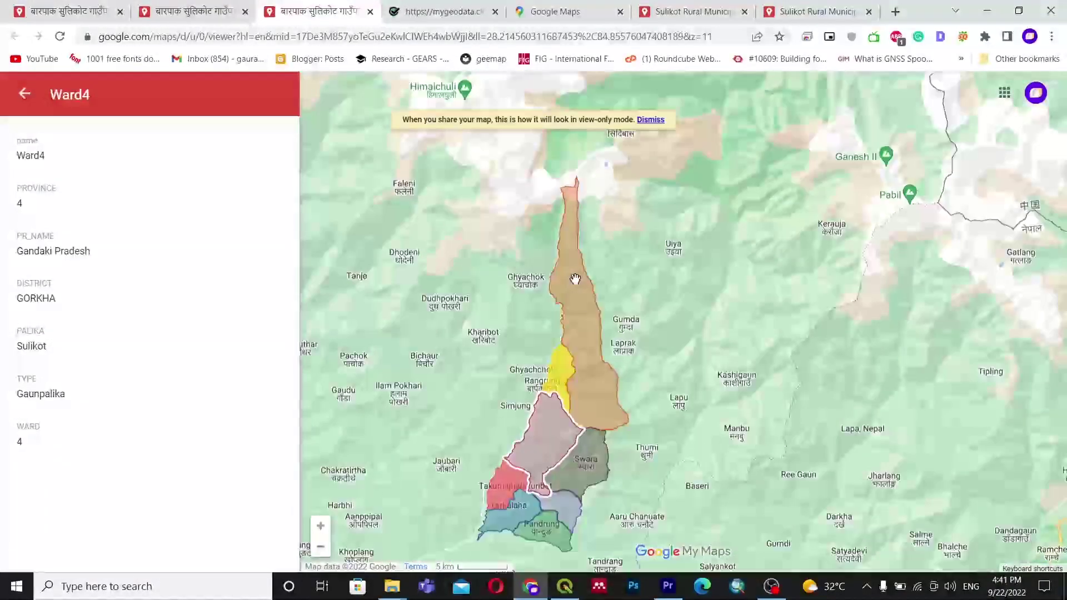
# Check the details of each coloured ward polygon, Ward 1 through Ward 8, ending on Ward 8
pyautogui.click(587, 317)
pyautogui.click(558, 360)
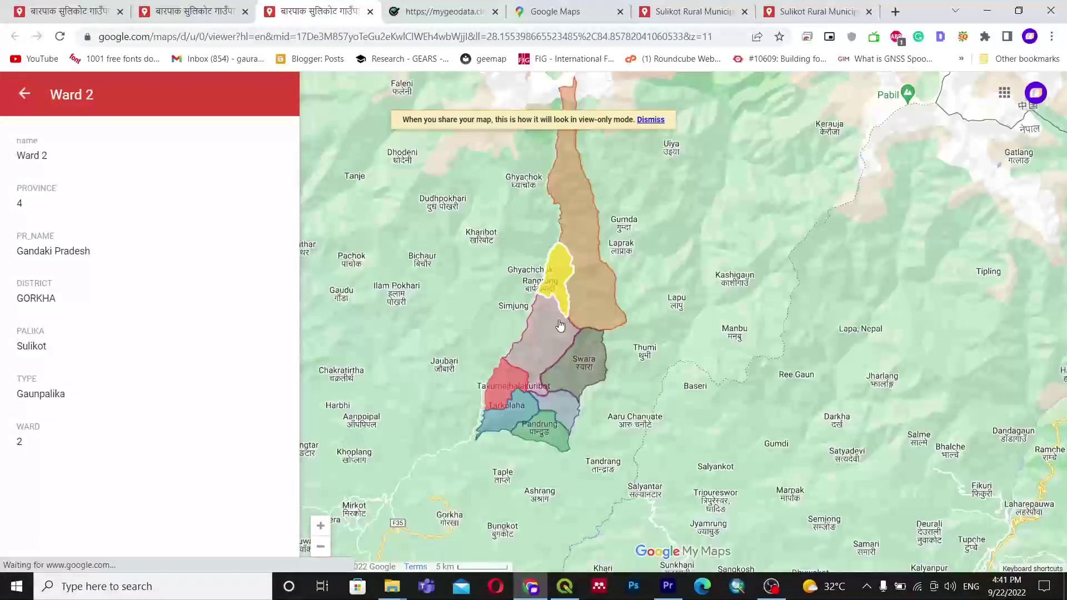
pyautogui.click(562, 329)
pyautogui.click(582, 359)
pyautogui.click(503, 378)
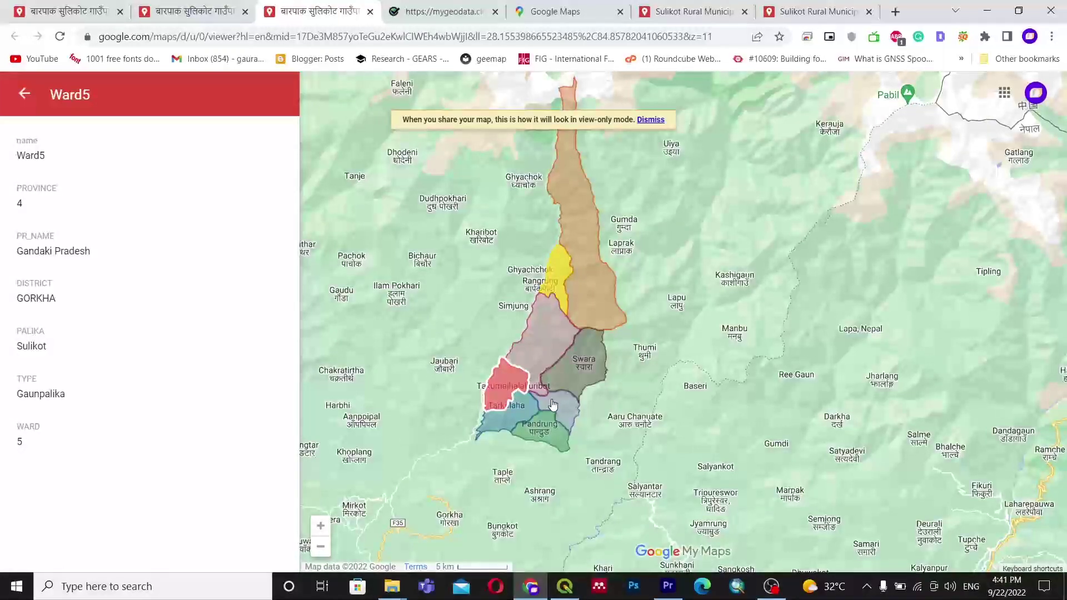
pyautogui.click(553, 405)
pyautogui.click(522, 413)
pyautogui.click(549, 429)
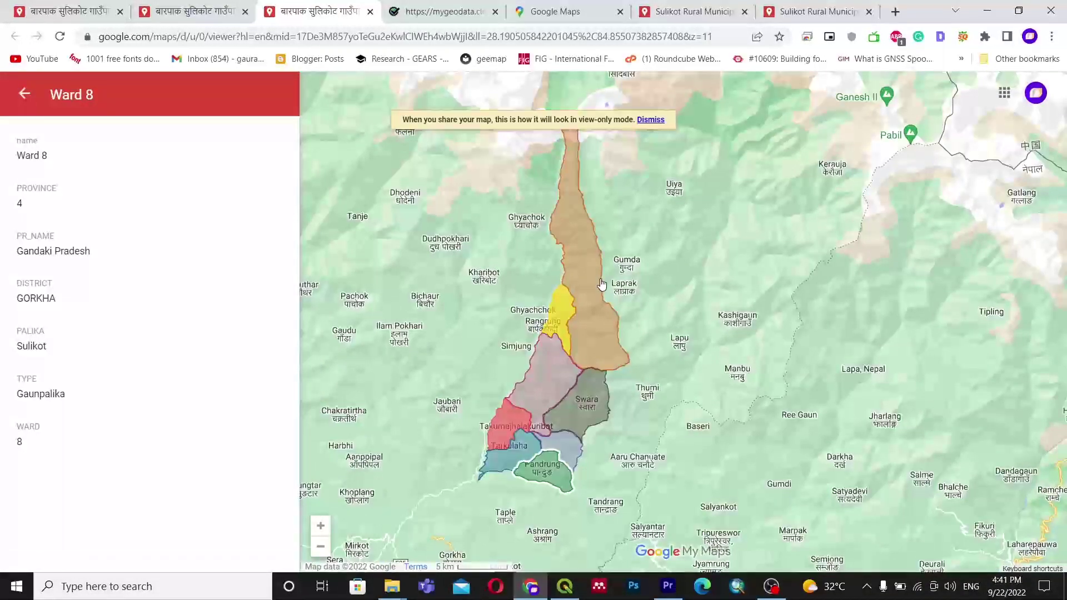
pyautogui.moveTo(671, 217); pyautogui.dragTo(694, 224)
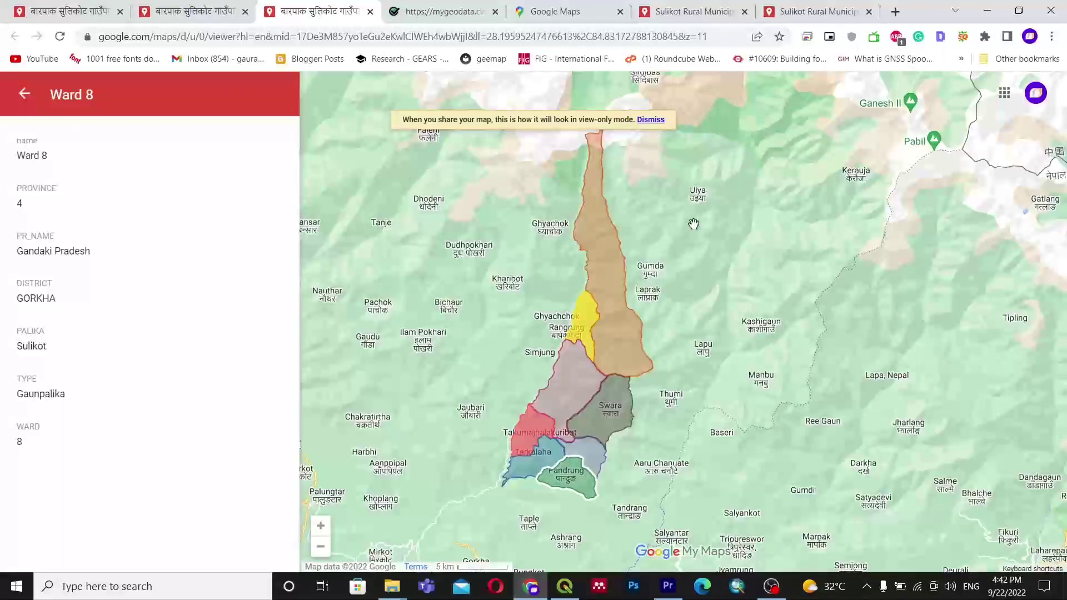